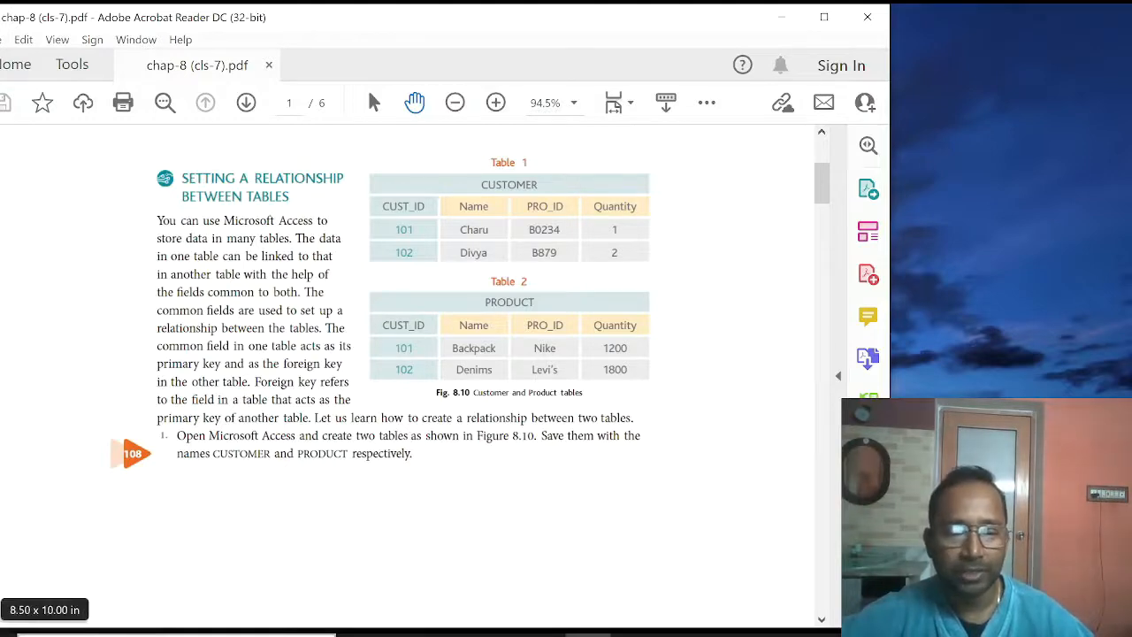
Switch to Access and open the School.accdb database
key("super")
type("acc")
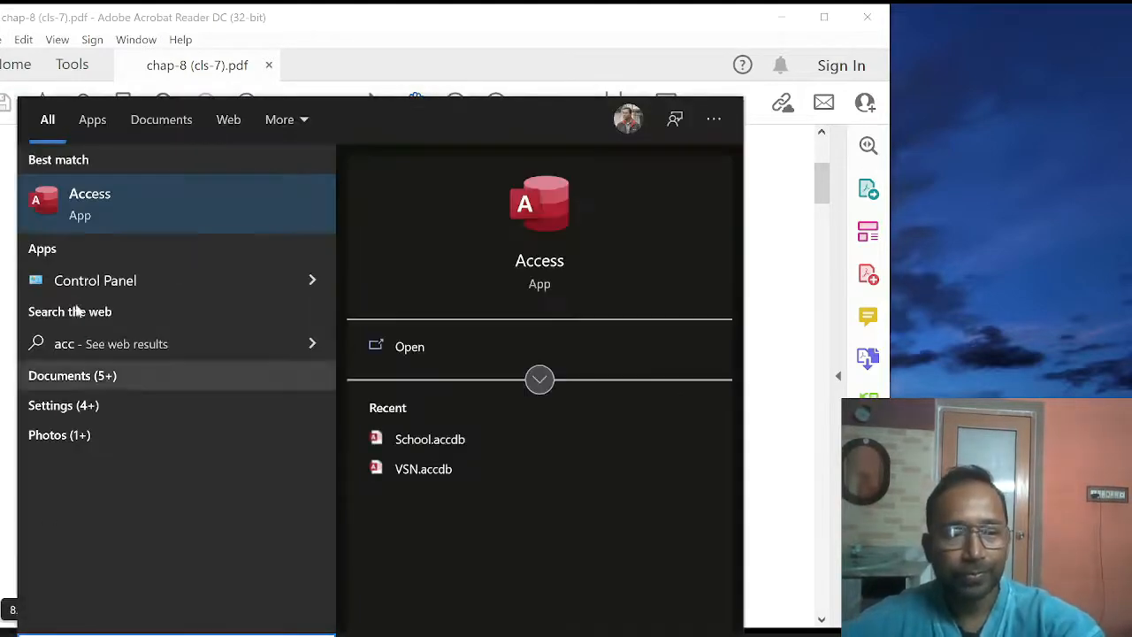
left_click(77, 204)
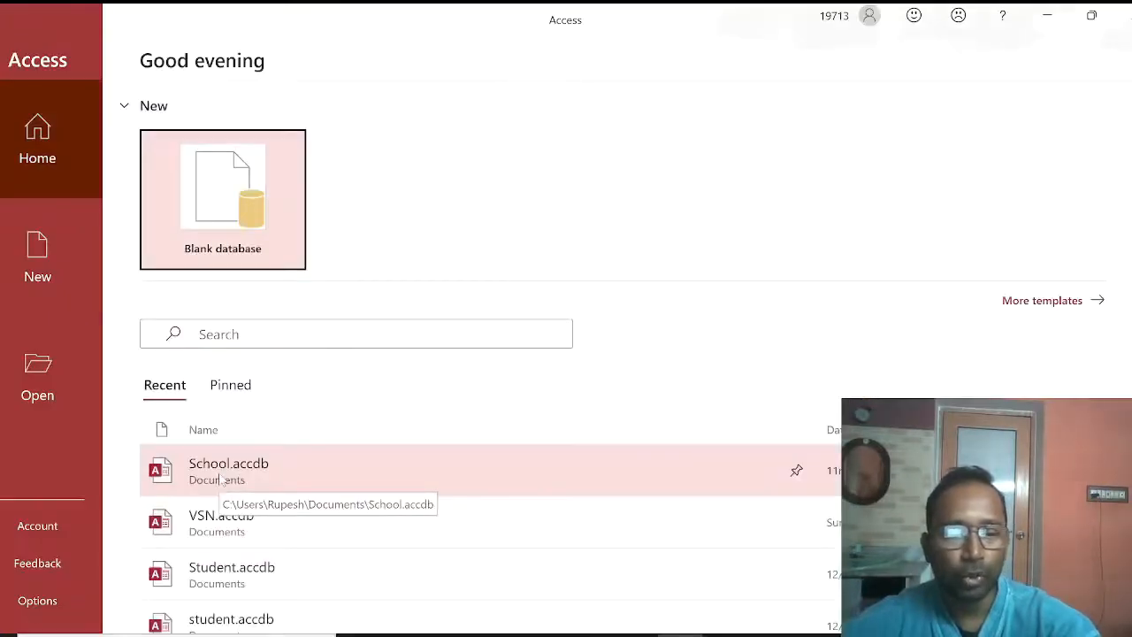
left_click(219, 480)
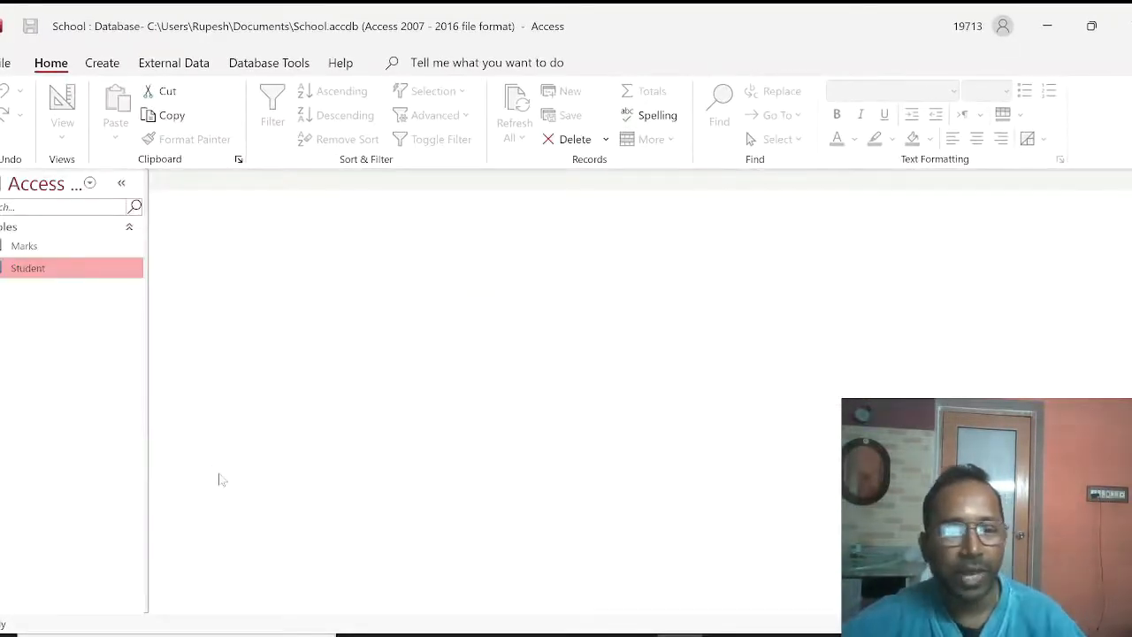
View the records of the Student and Marks tables, examining the Student_ID field they share
double_click(53, 268)
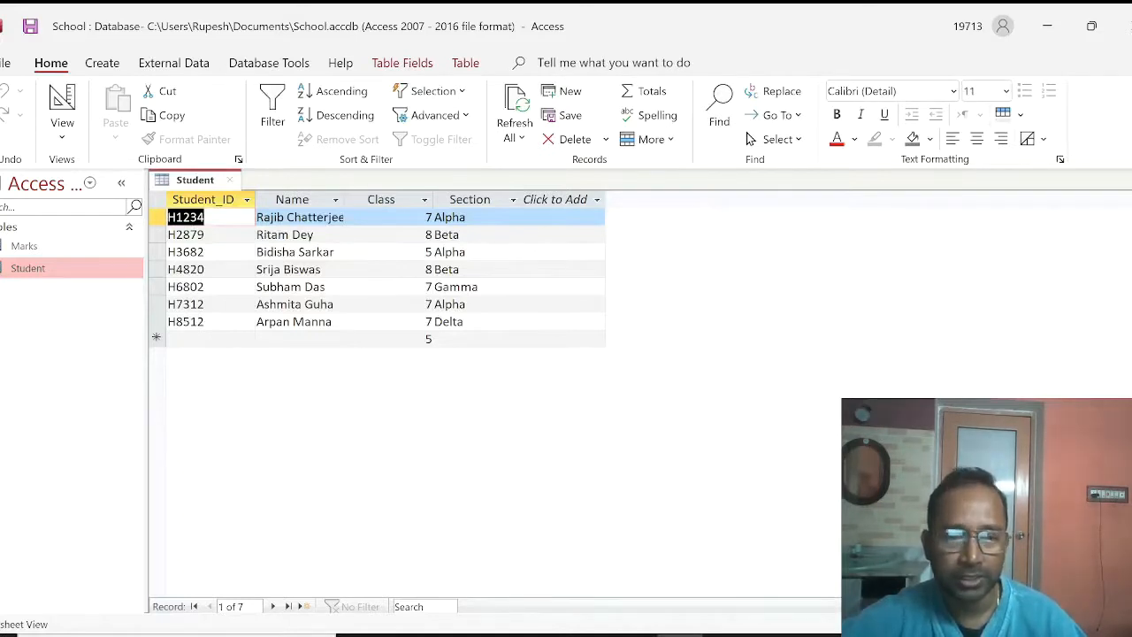
double_click(24, 248)
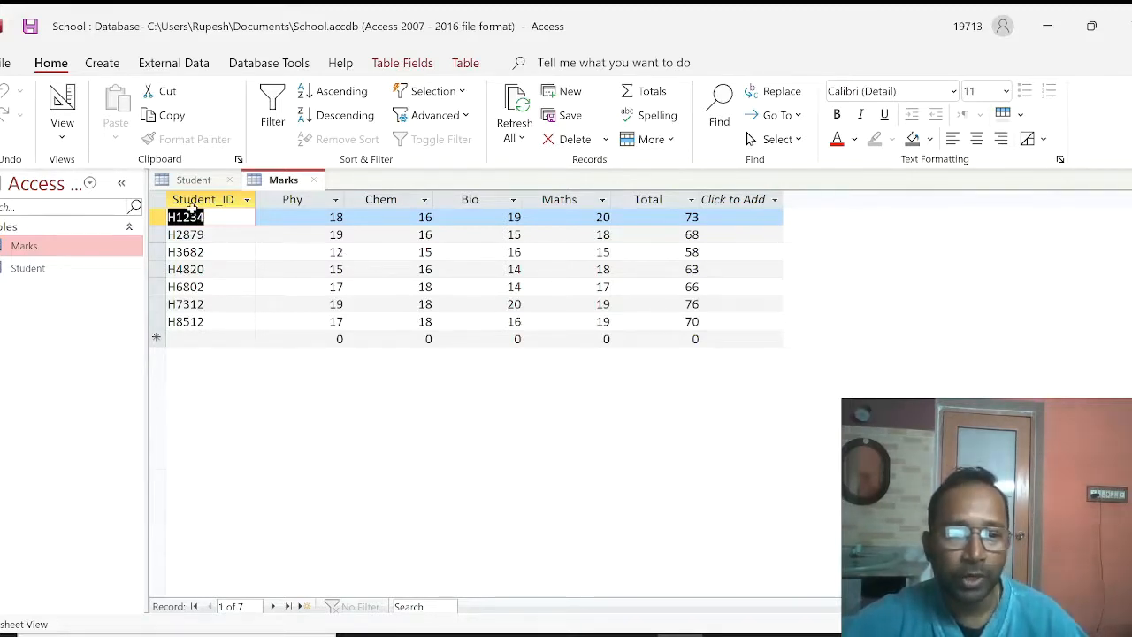
left_click(41, 271)
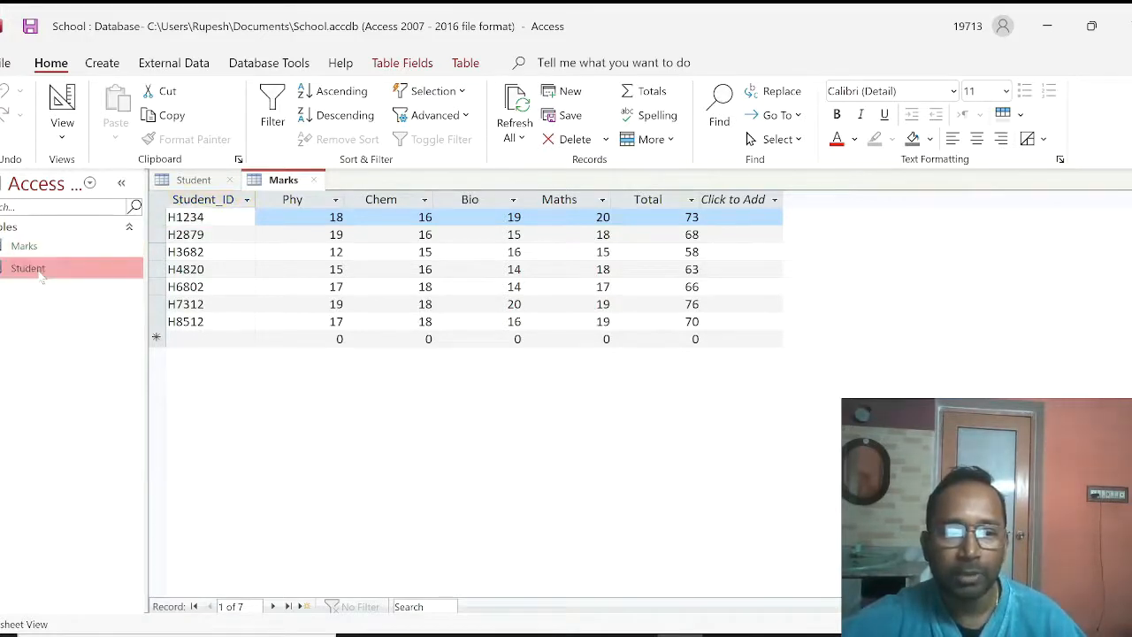
double_click(41, 271)
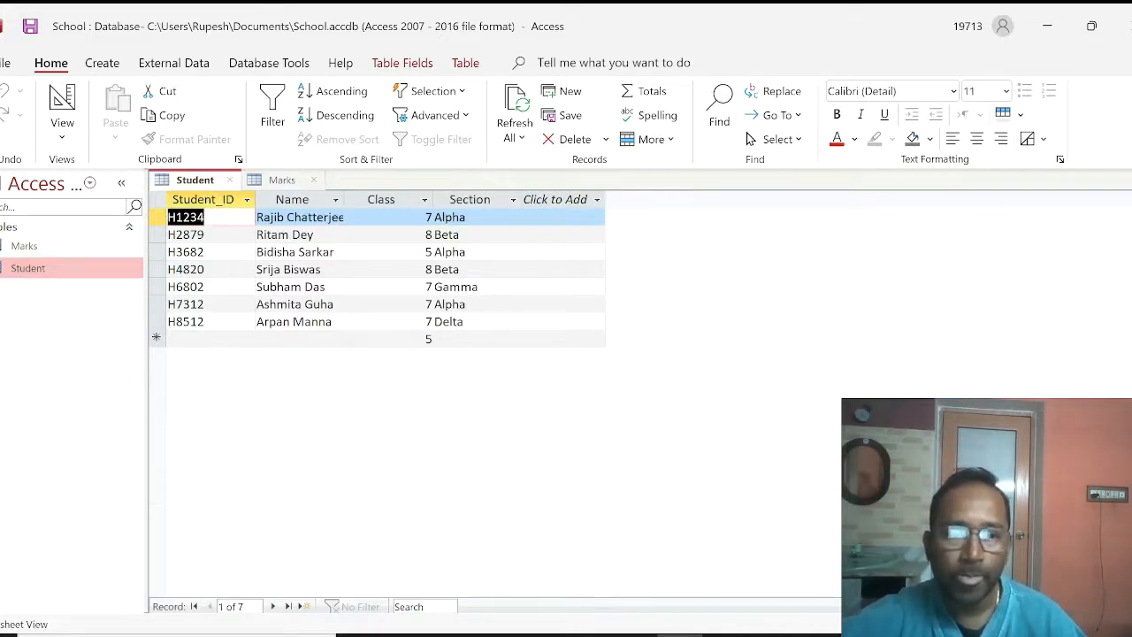
Close the Marks and Student tables and open the database's relationships layout
left_click(271, 66)
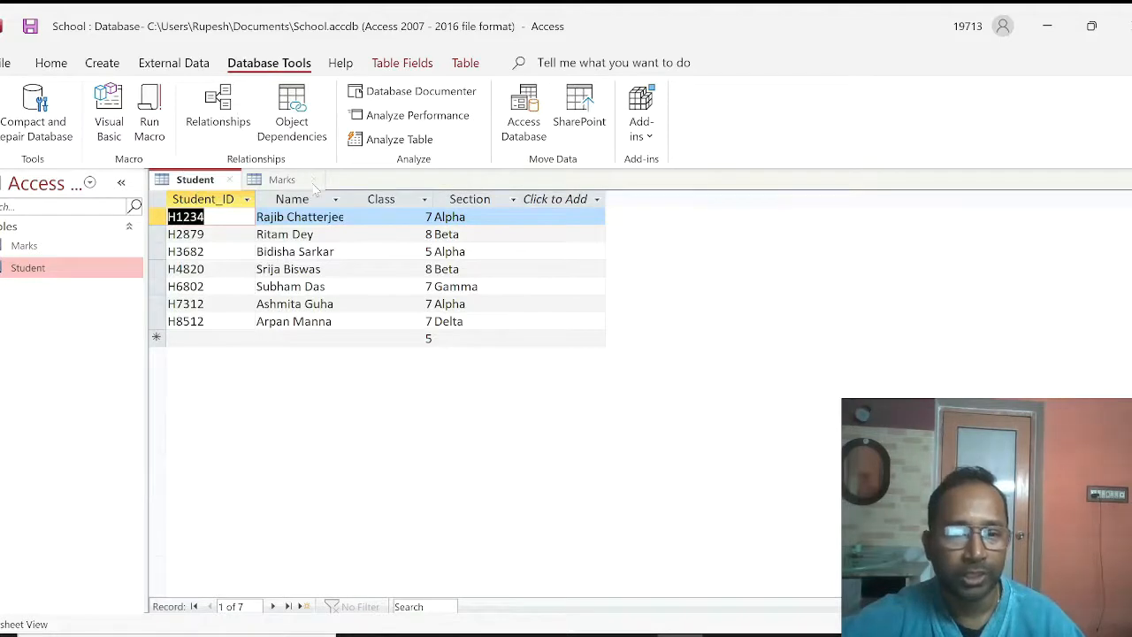
left_click(315, 180)
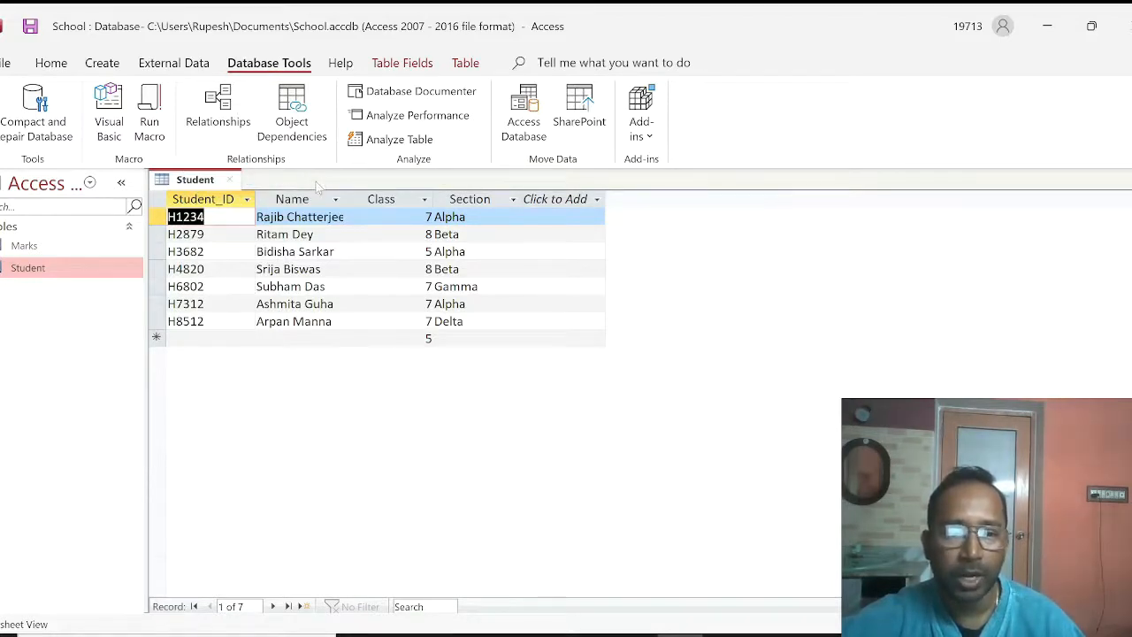
left_click(227, 182)
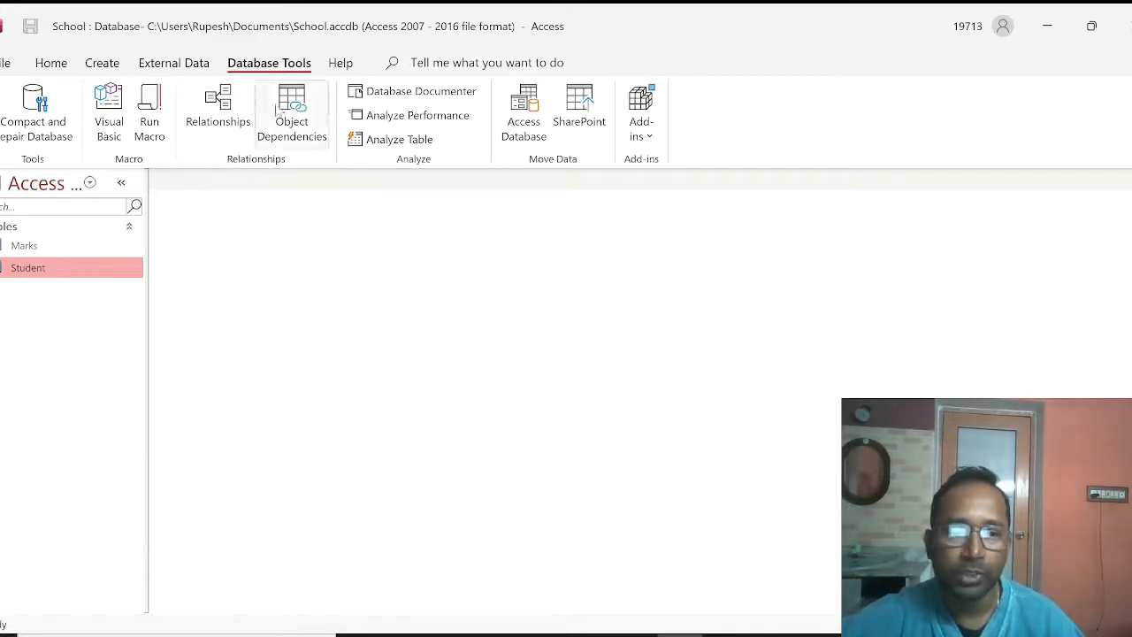
left_click(218, 108)
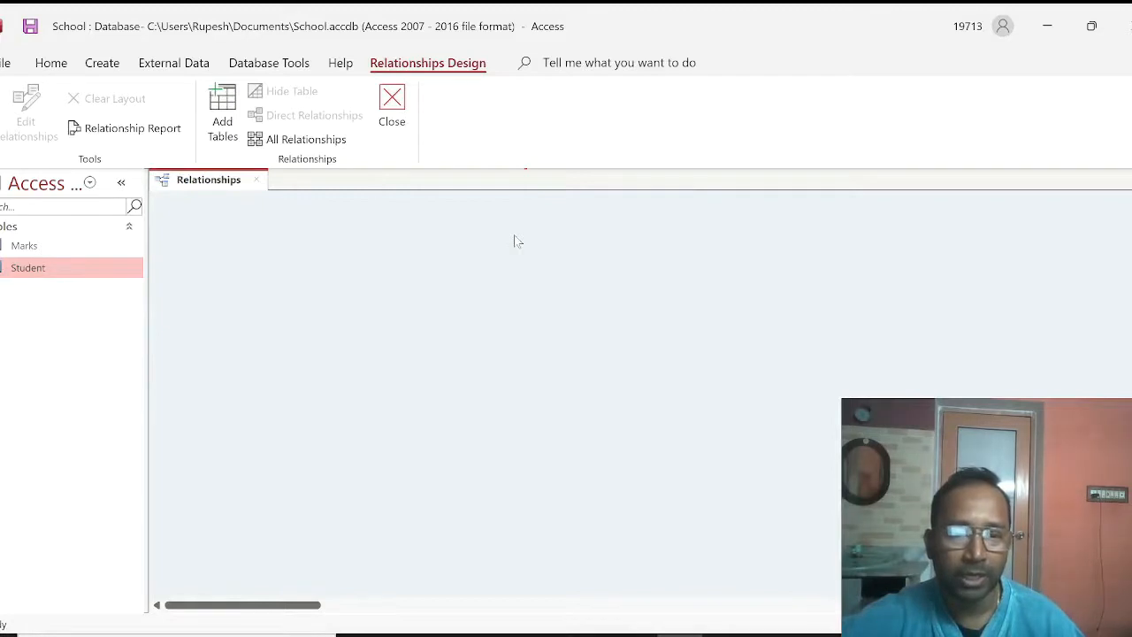
Add the Student and Marks tables to the relationships layout, placing Marks lower and farther away from Student
left_click(235, 139)
left_click(1131, 187)
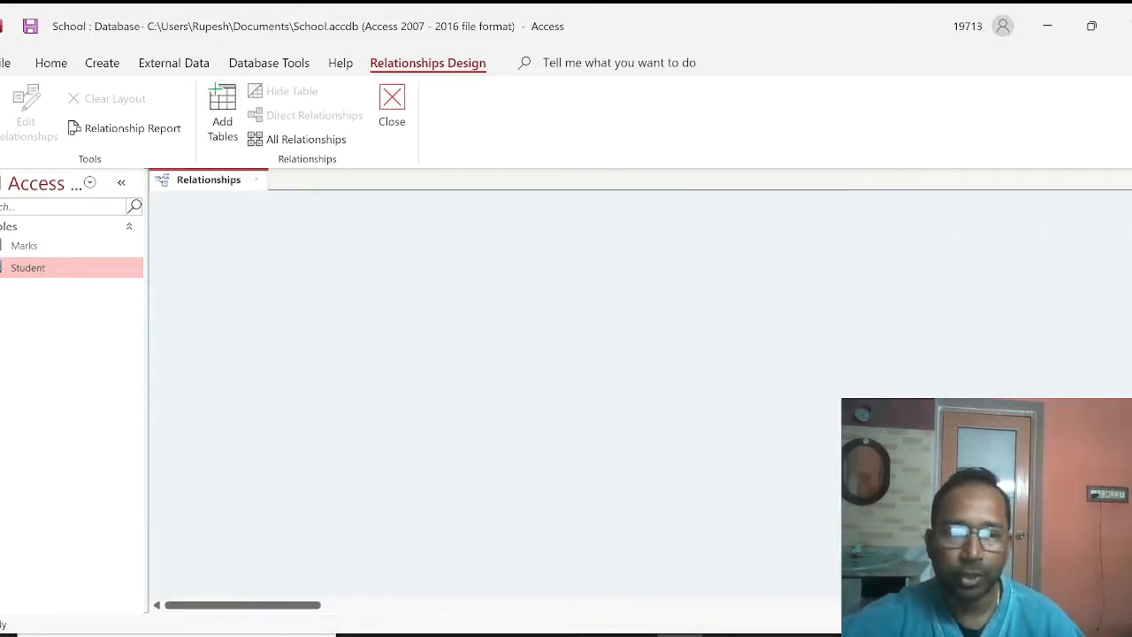
left_click(228, 133)
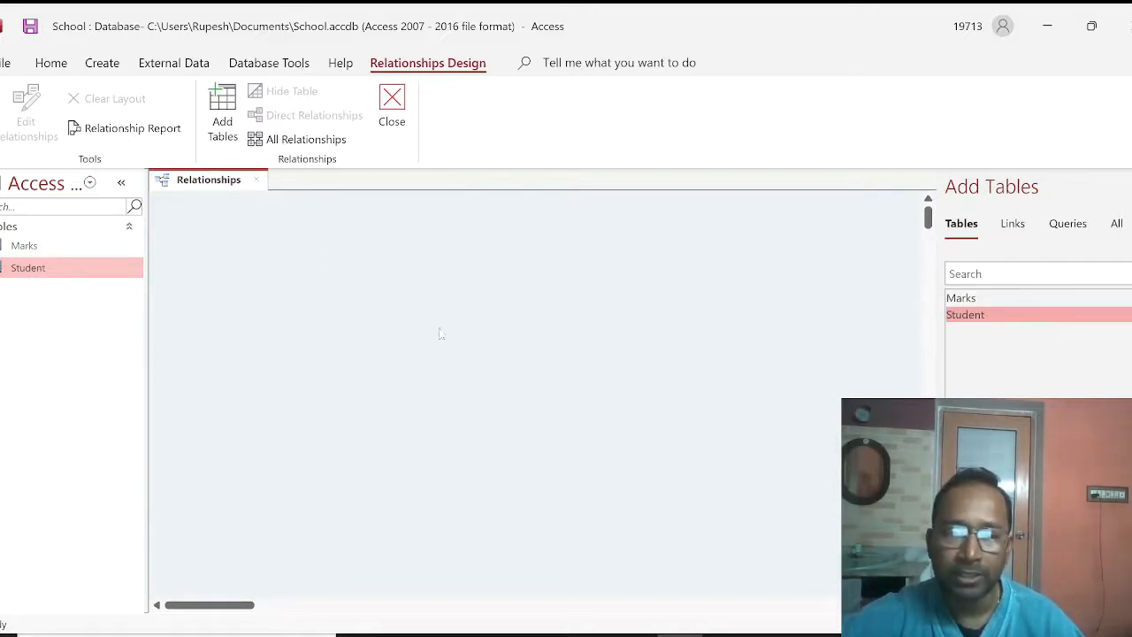
double_click(960, 317)
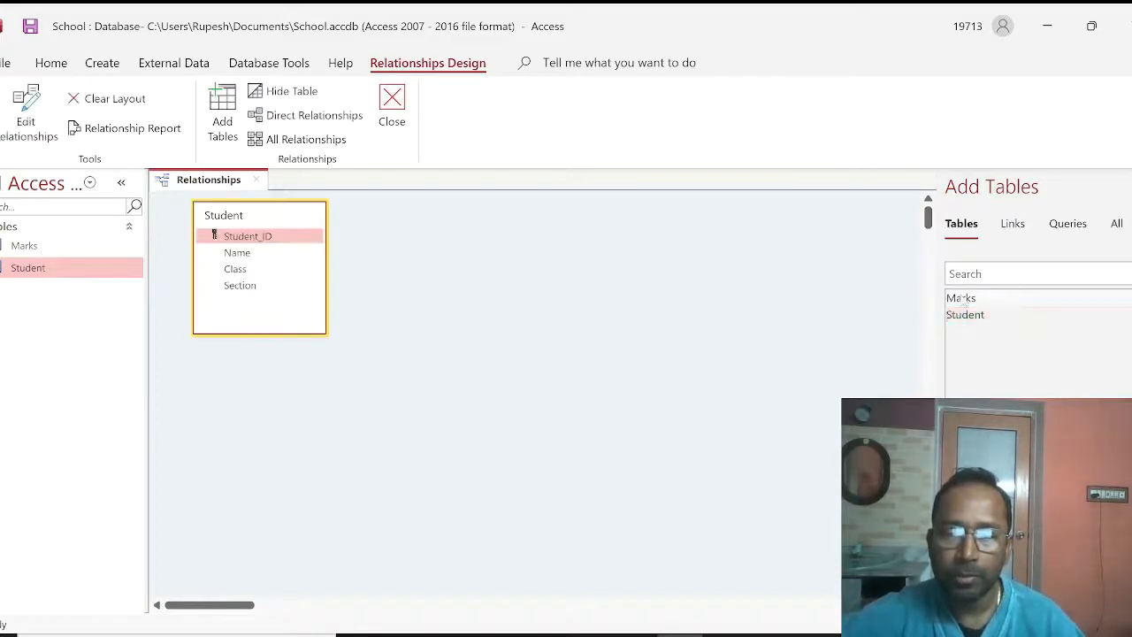
double_click(962, 300)
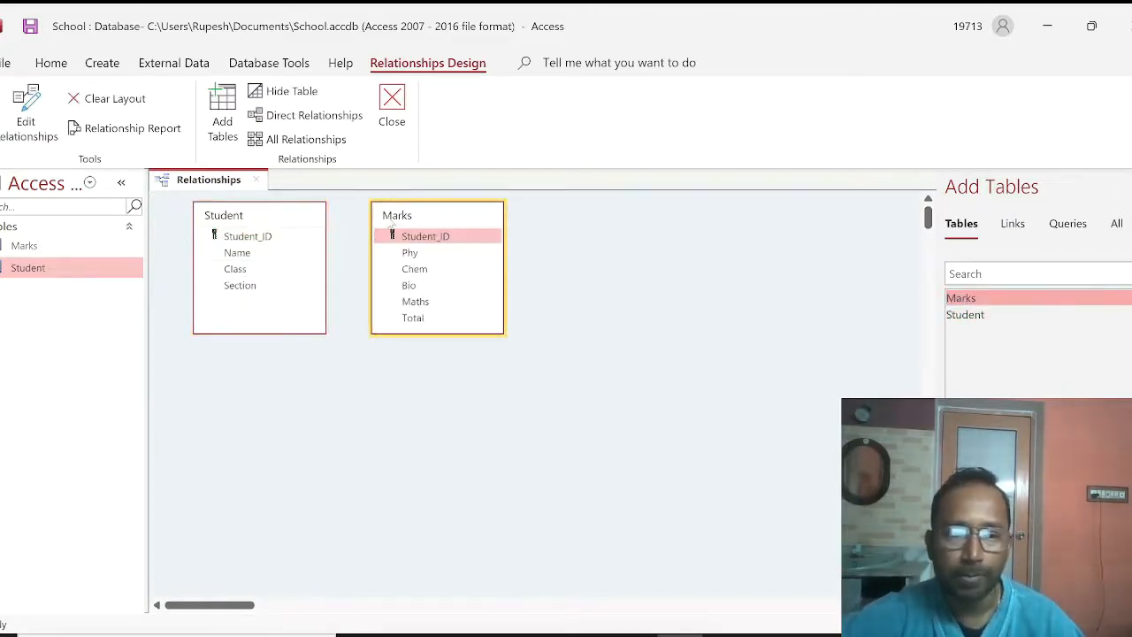
left_click_drag(392, 227, 548, 318)
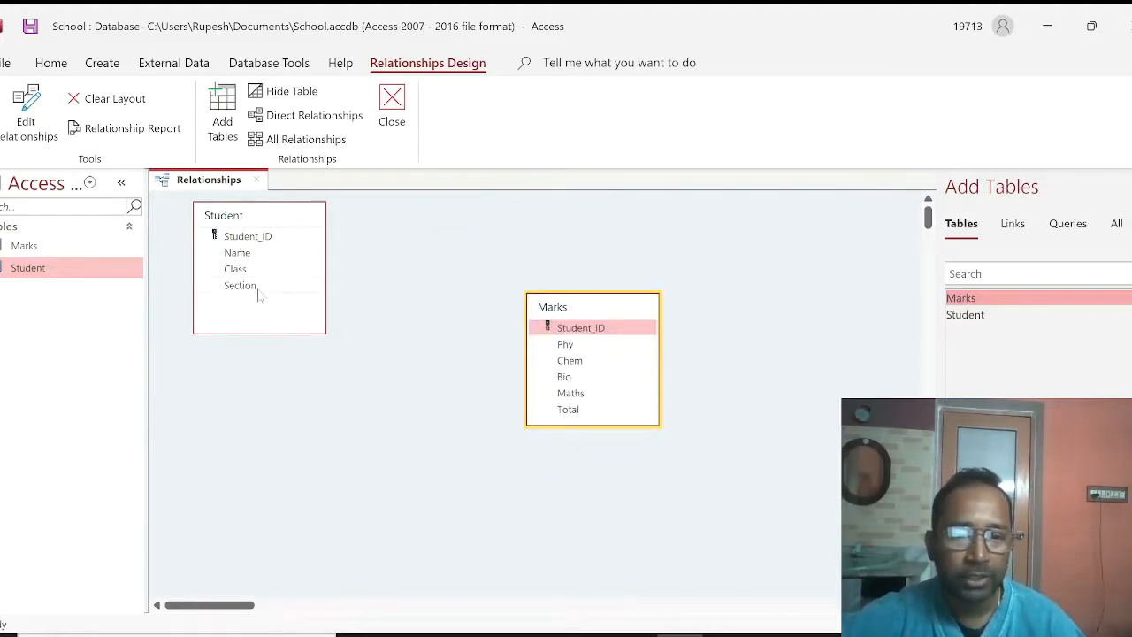
Create a relationship from Student's Student_ID to Marks' Student_ID with referential integrity, cascade update and cascade delete enabled
left_click_drag(539, 330, 564, 331)
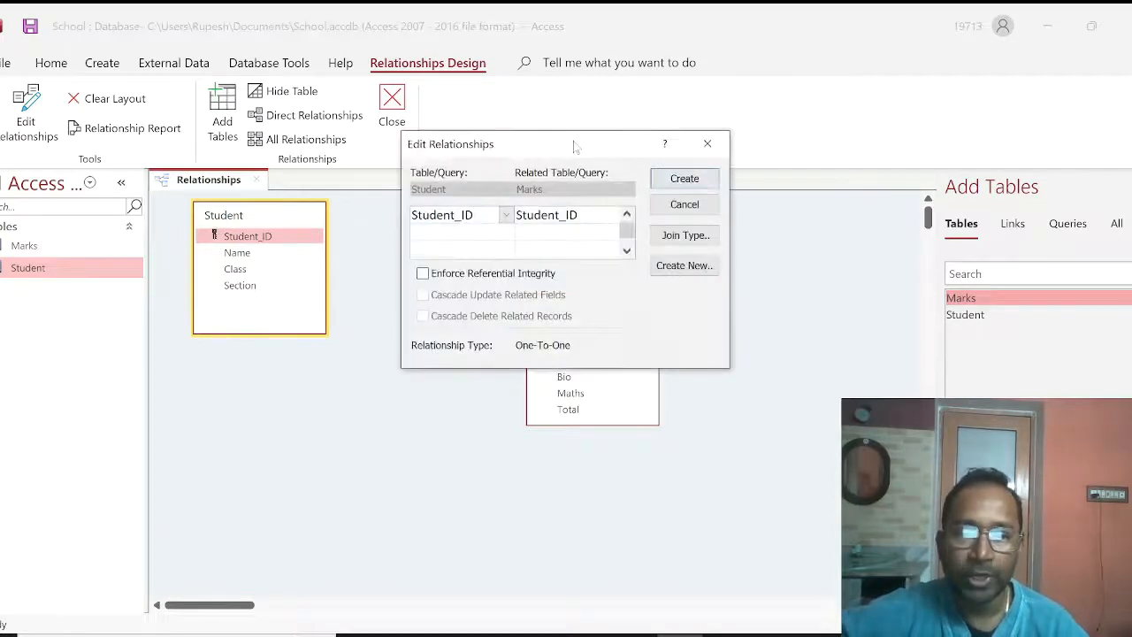
left_click_drag(573, 148, 587, 224)
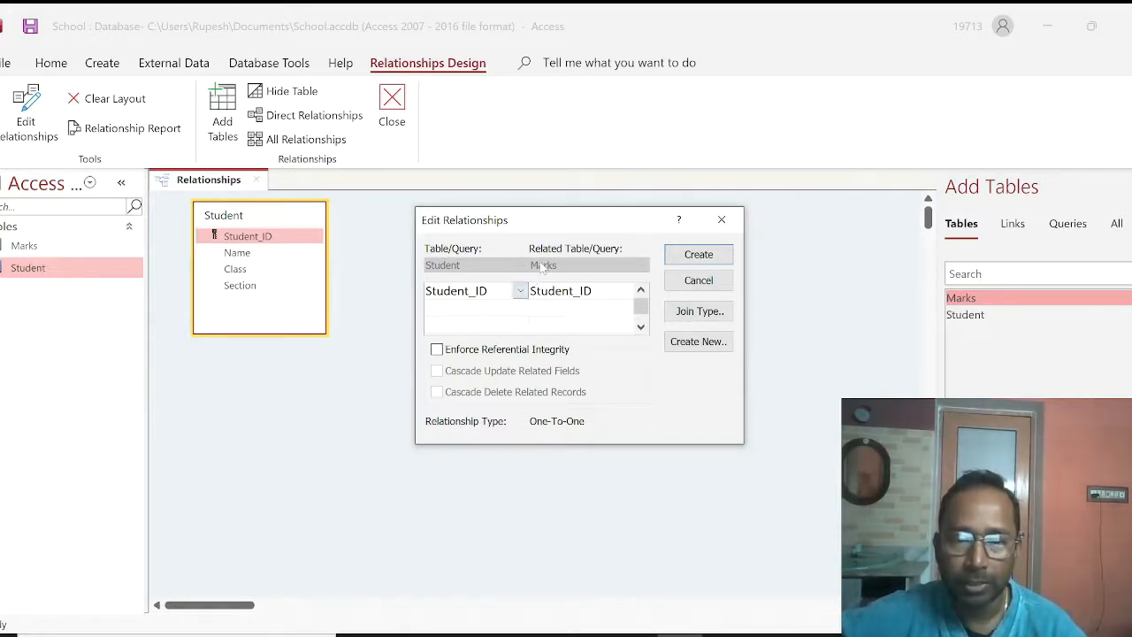
left_click(437, 350)
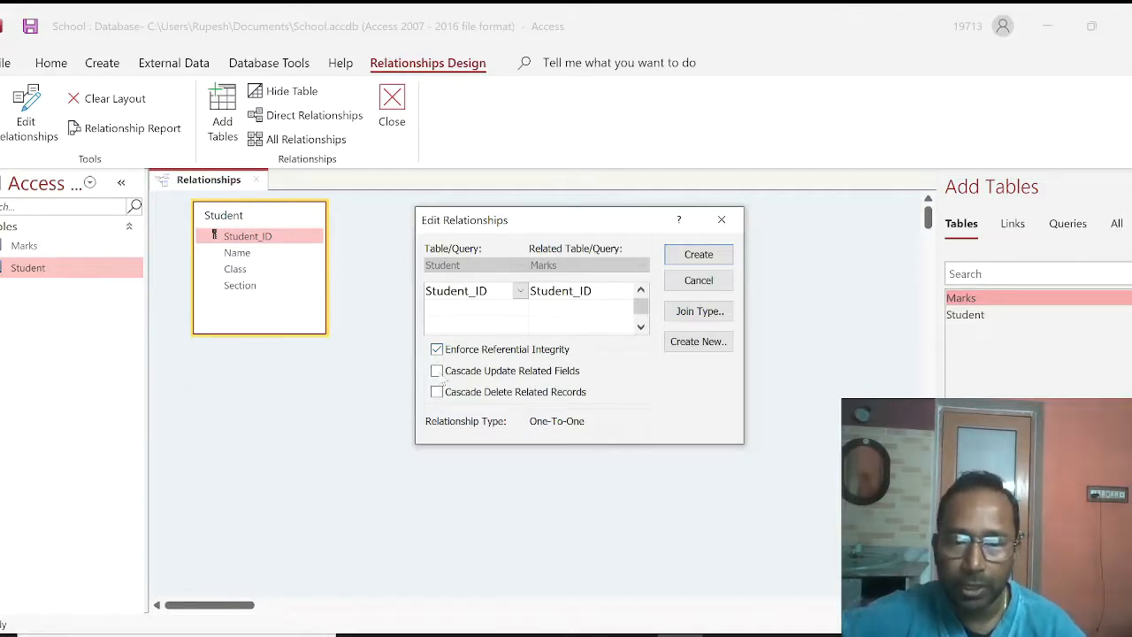
left_click(437, 372)
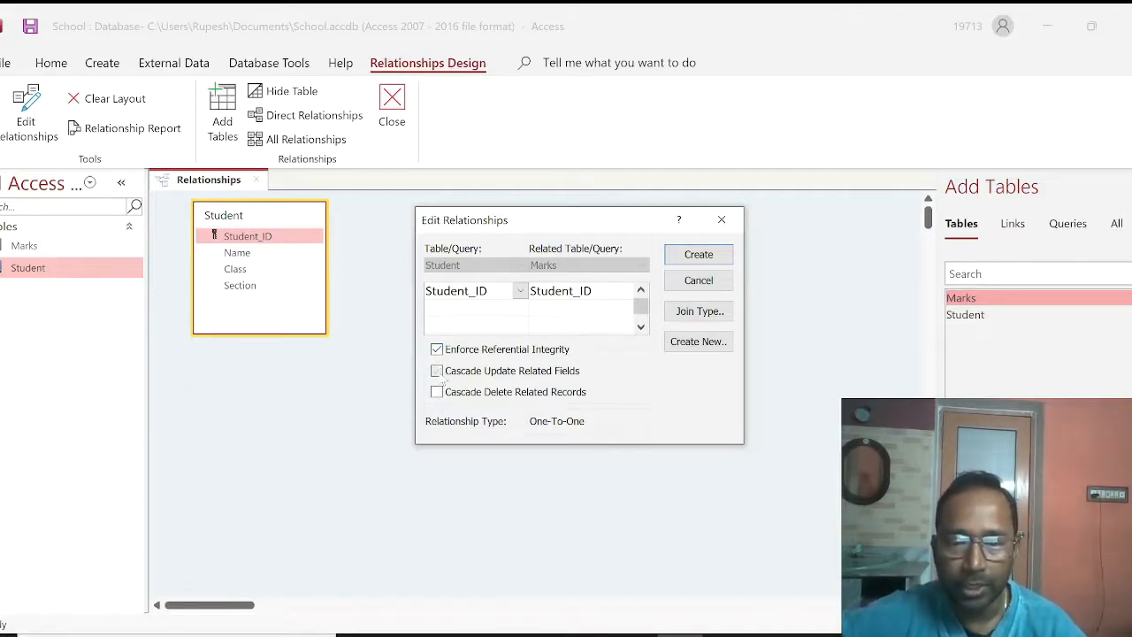
left_click(437, 393)
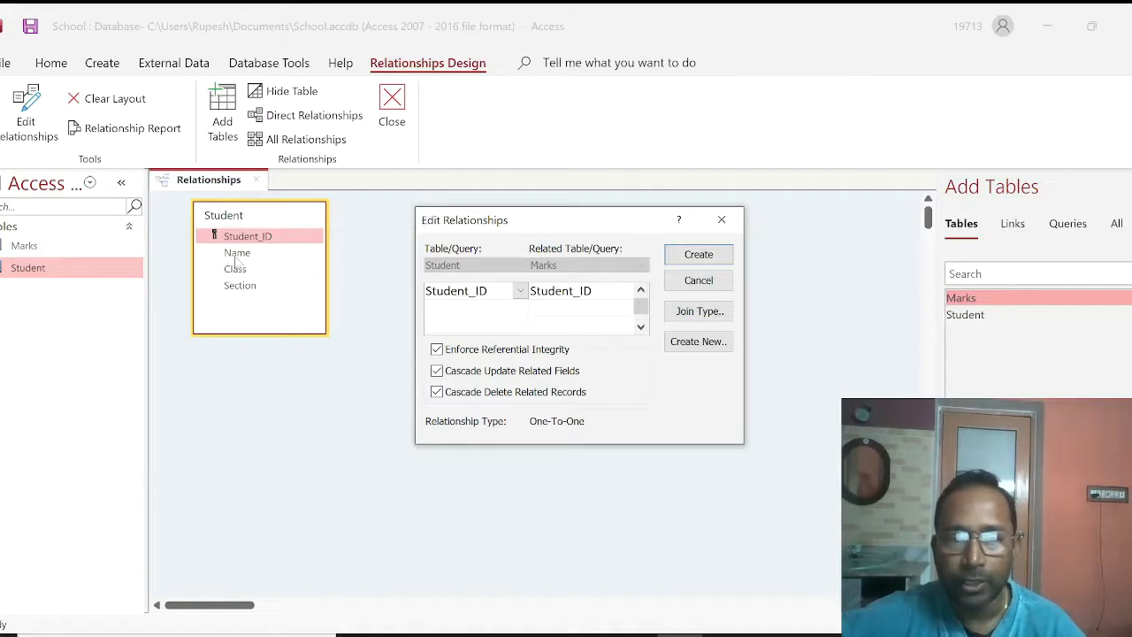
left_click_drag(465, 227, 453, 278)
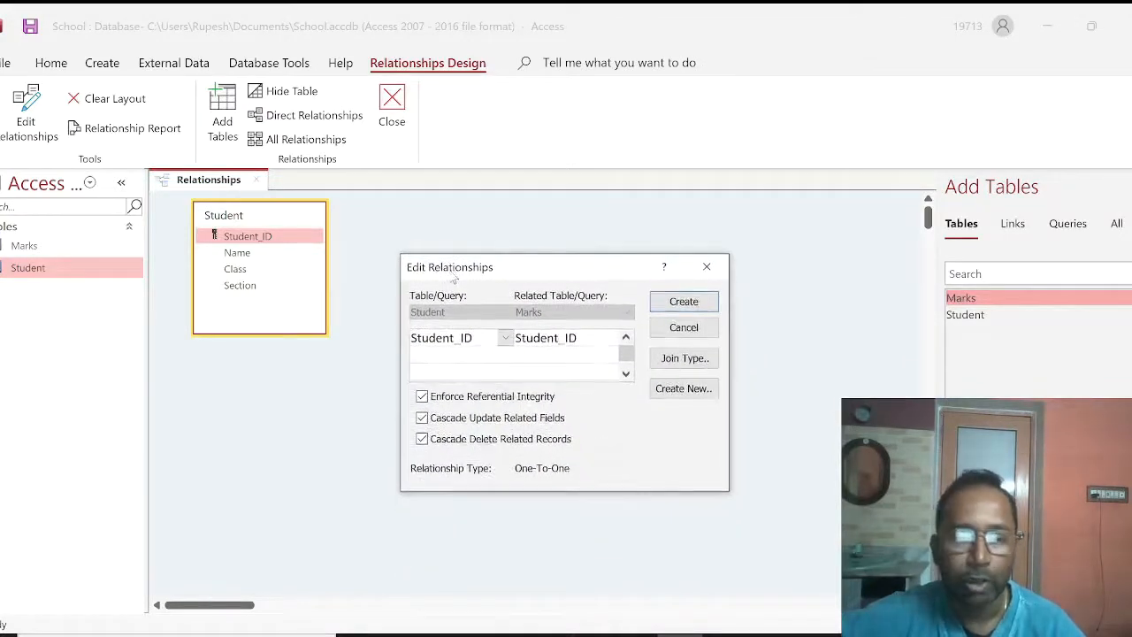
left_click(682, 304)
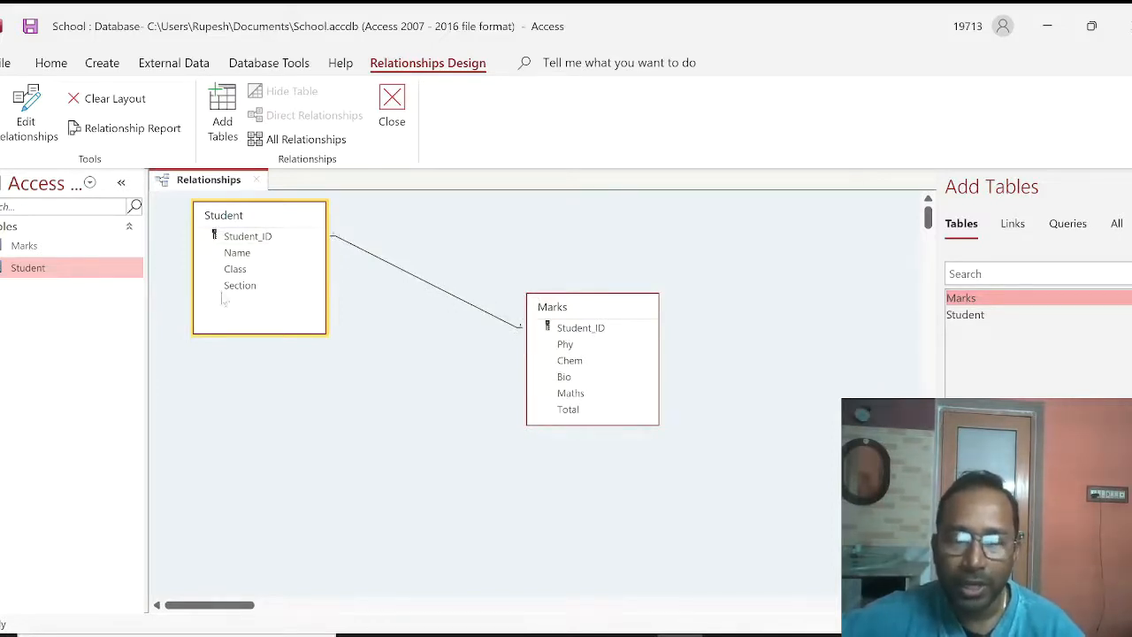
Reopen the relationship between Student and Marks to review its linked fields, integrity options and relationship type
double_click(417, 283)
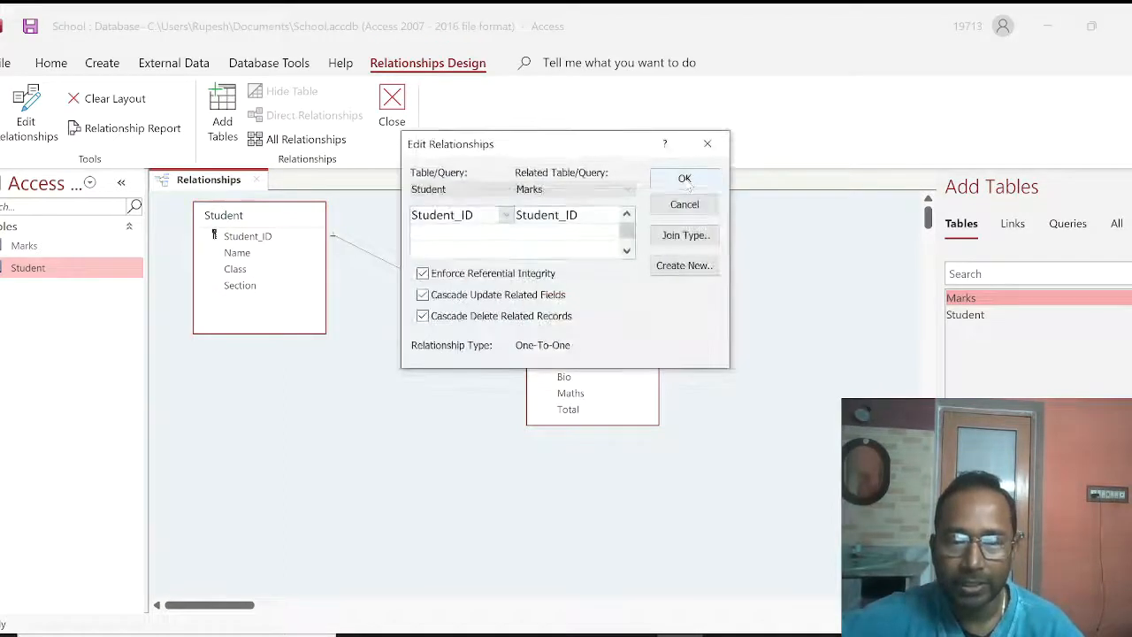
left_click_drag(529, 149, 571, 242)
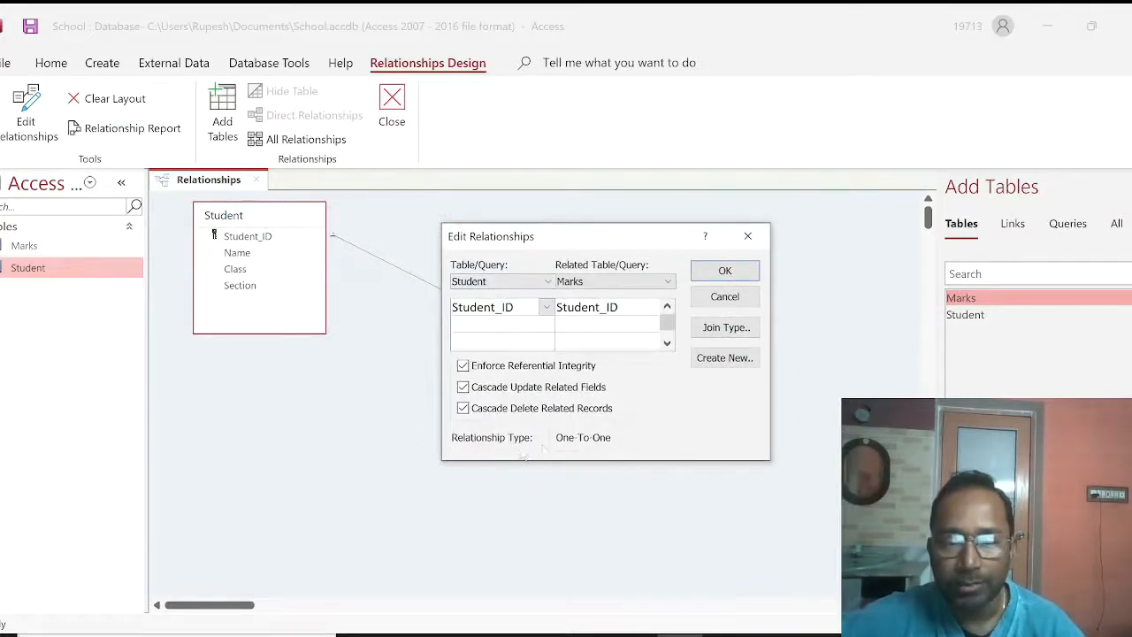
left_click_drag(614, 236, 786, 230)
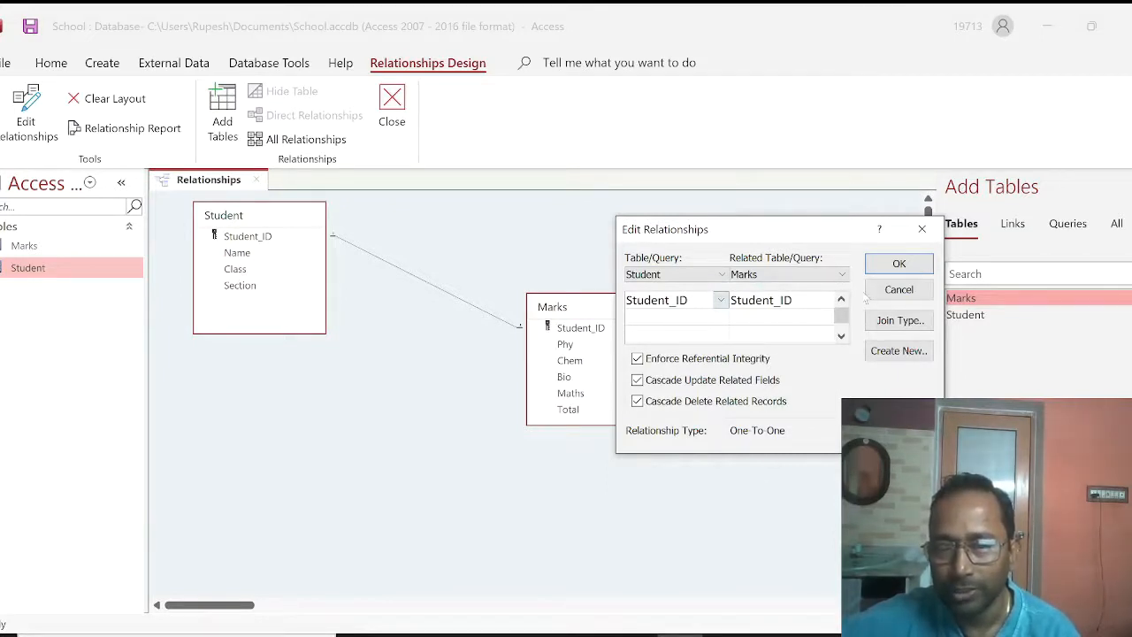
left_click(898, 265)
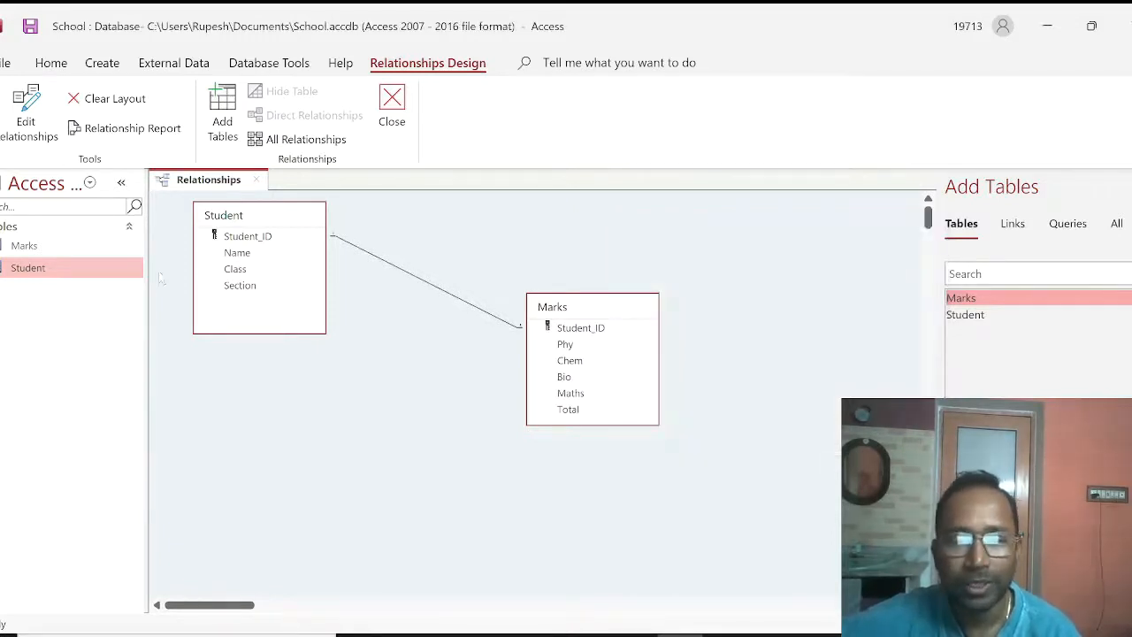
Move the Marks table slightly lower in the layout and check the relationship's edit settings without changing them
left_click_drag(545, 310, 563, 347)
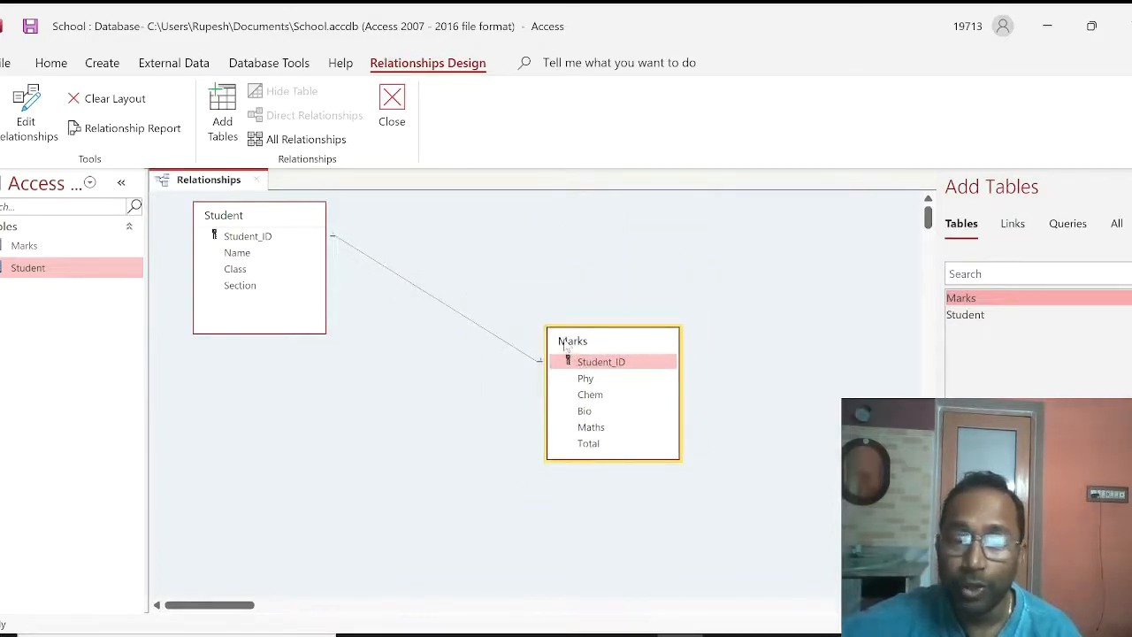
left_click(417, 291)
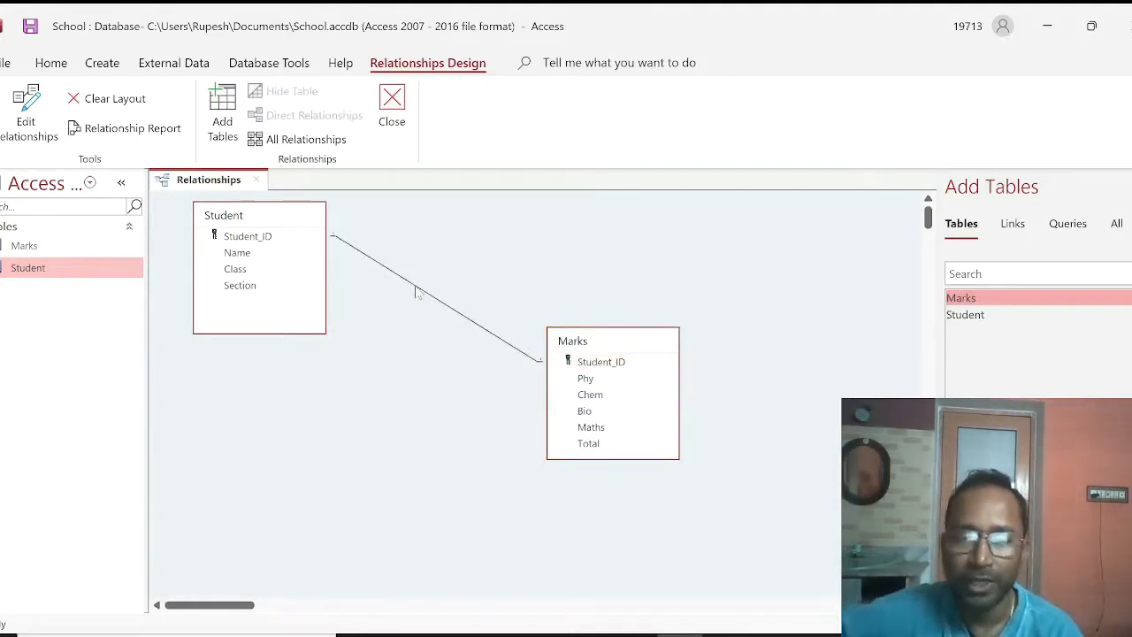
right_click(416, 293)
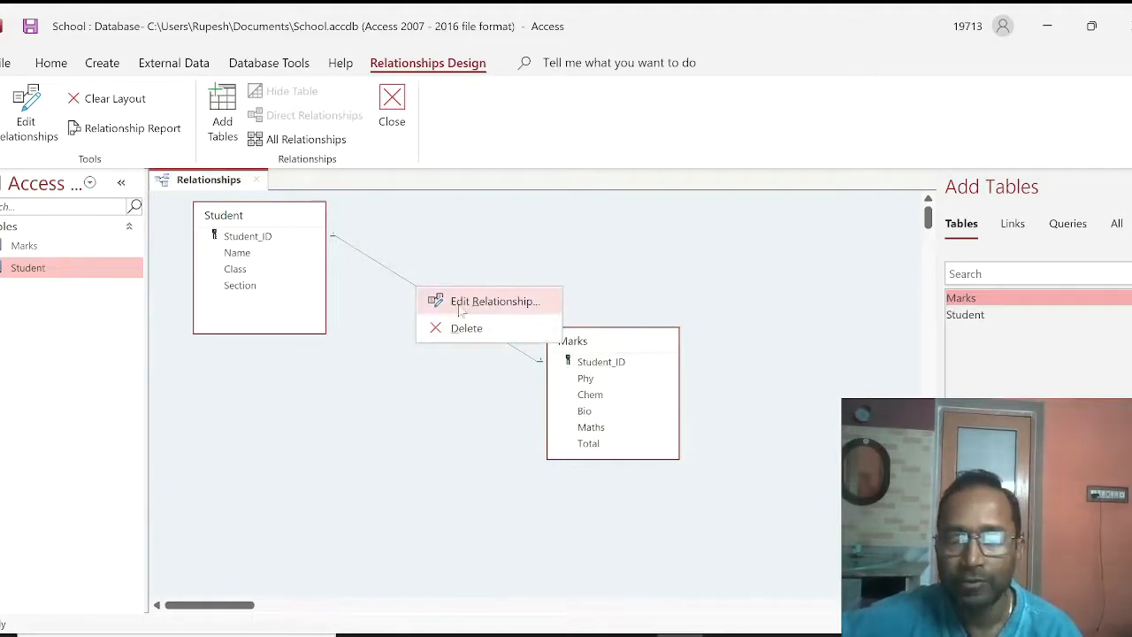
left_click(528, 303)
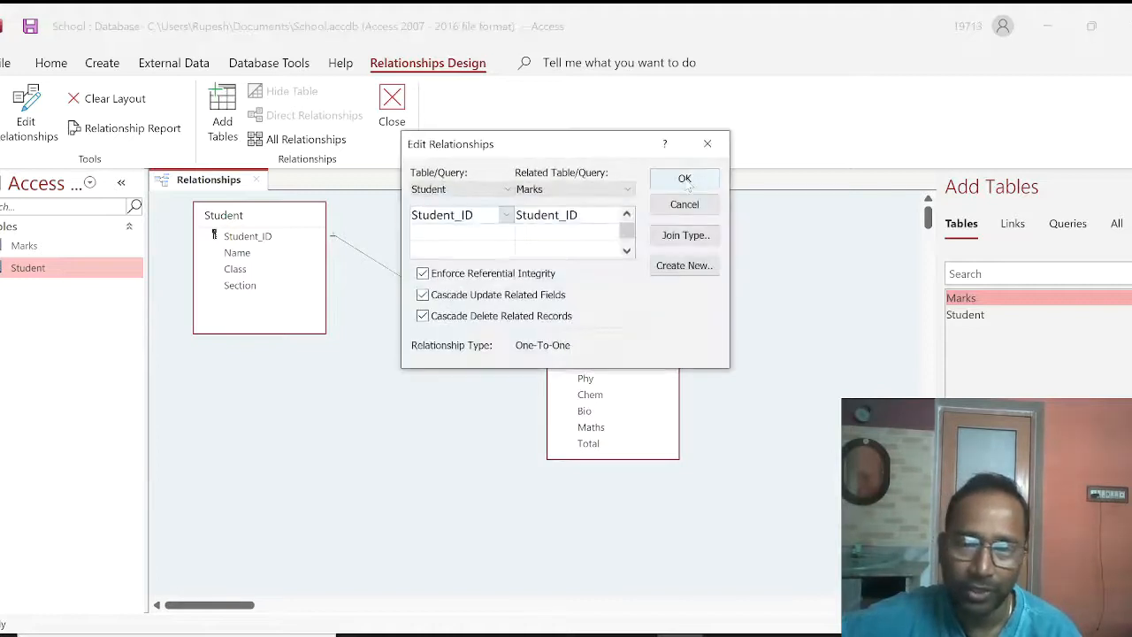
left_click(707, 144)
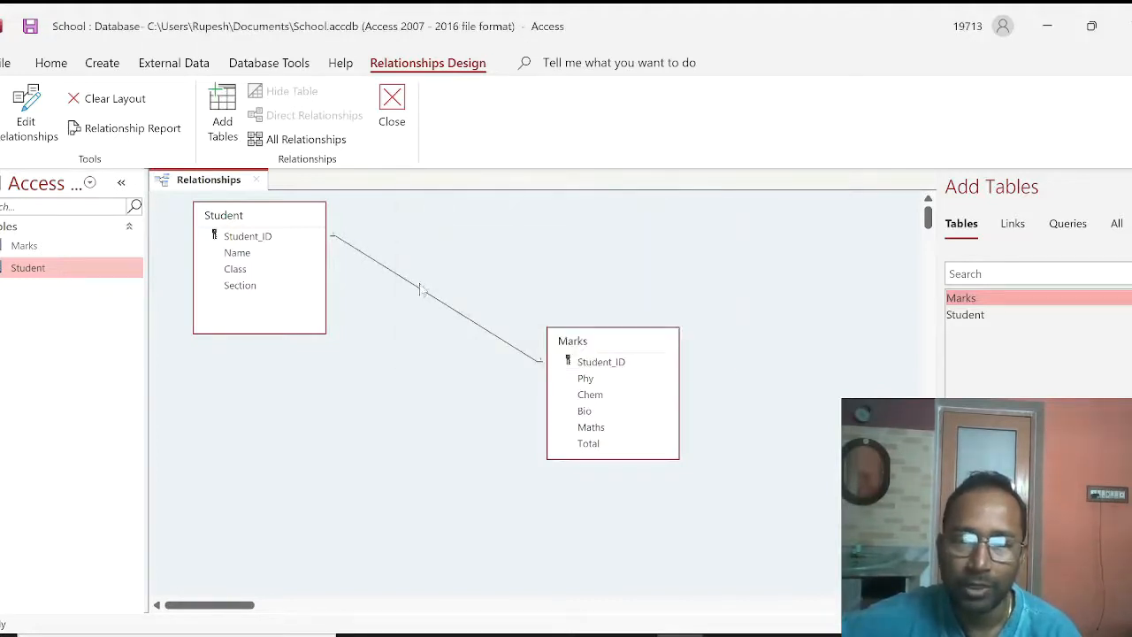
double_click(419, 295)
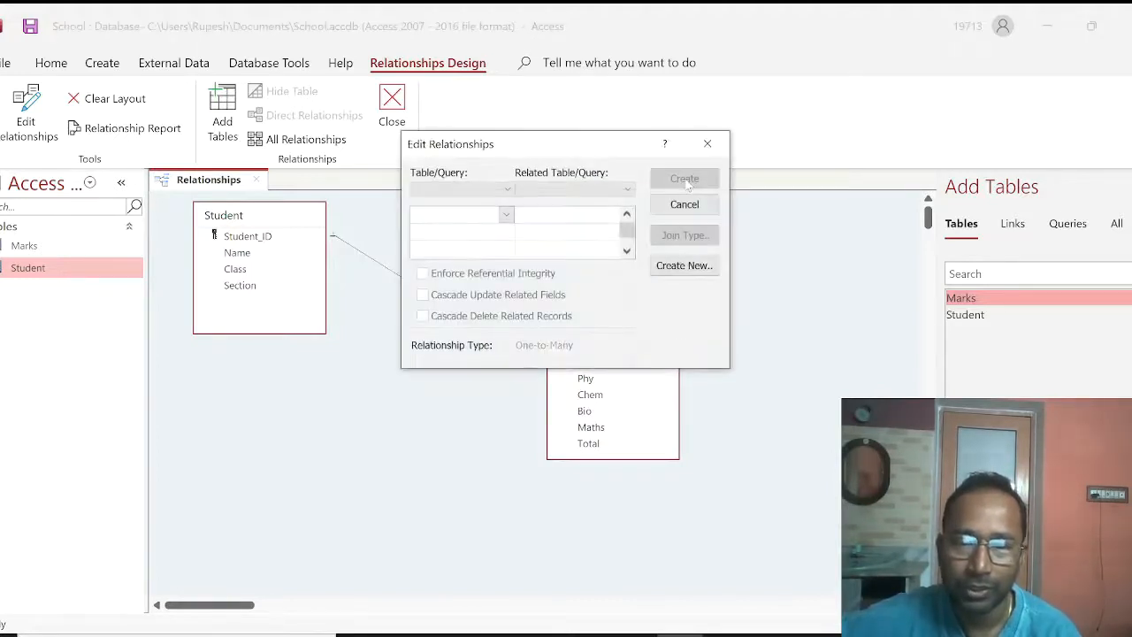
left_click(707, 144)
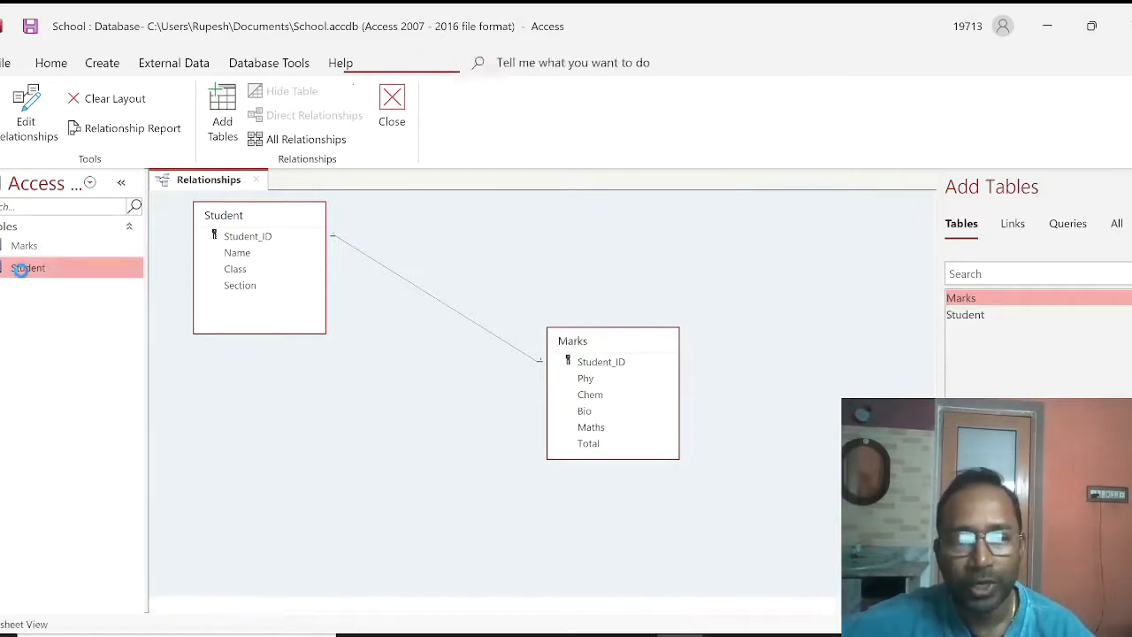
Open the Student and Marks tables to compare their Student_ID values, and return to the Student table
double_click(20, 266)
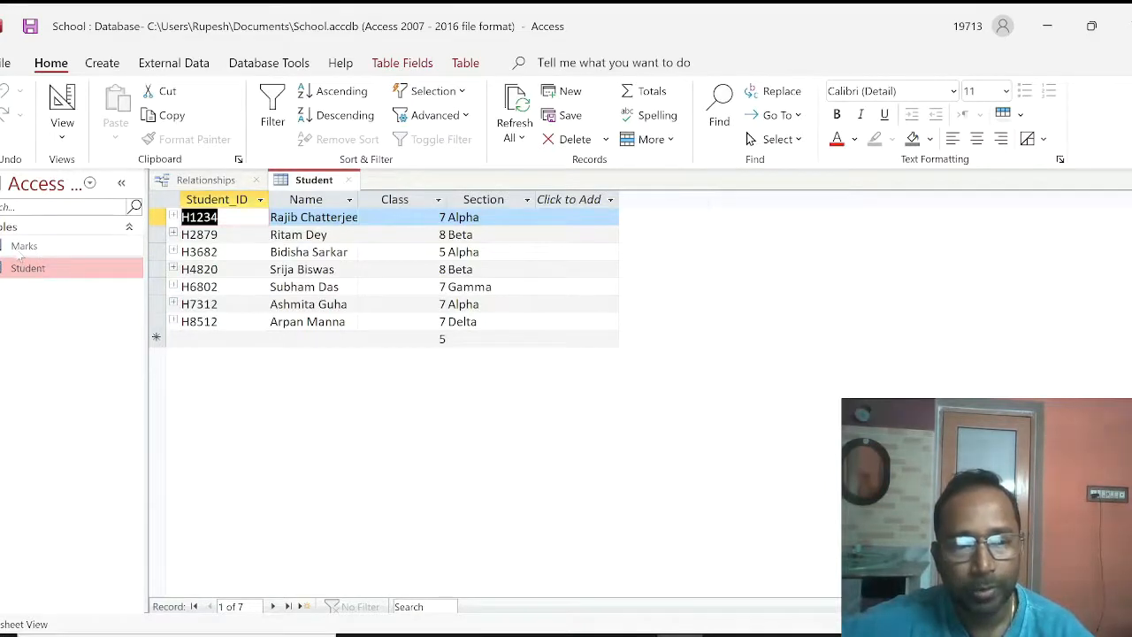
double_click(24, 248)
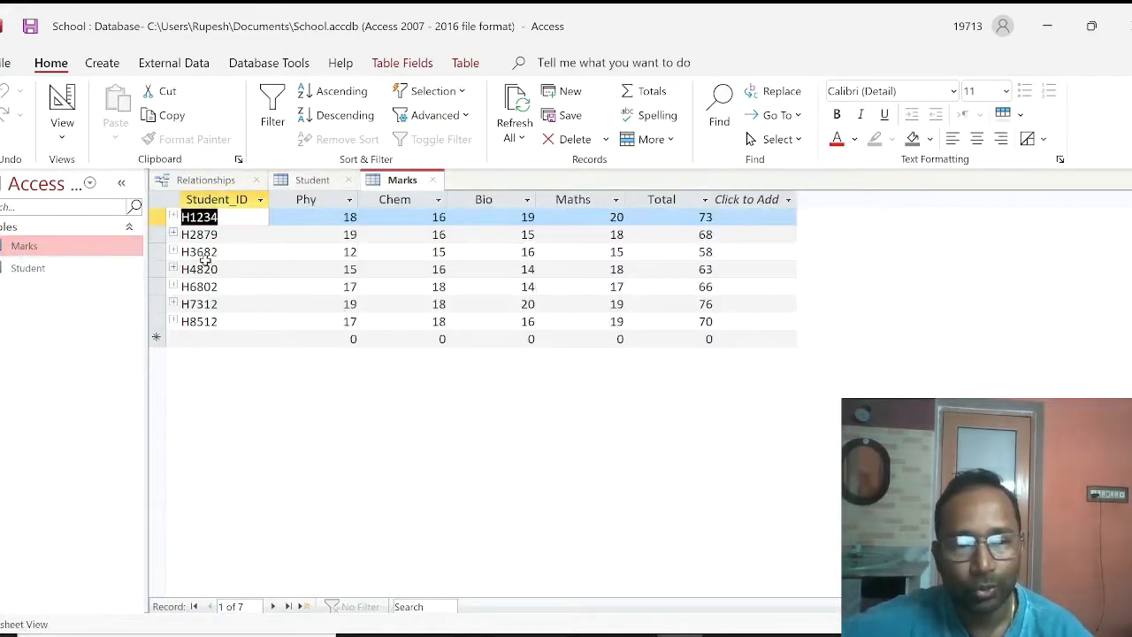
double_click(37, 267)
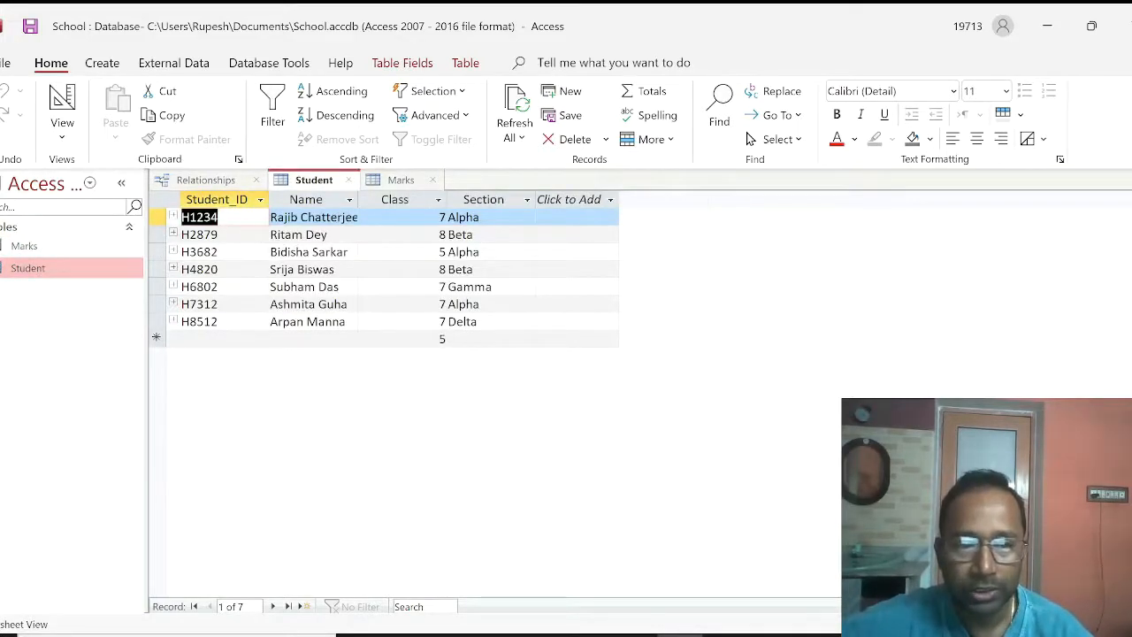
Change the last digit of the third Student record's Student_ID to 0 and save the record
left_click(216, 252)
type("0")
key("Tab")
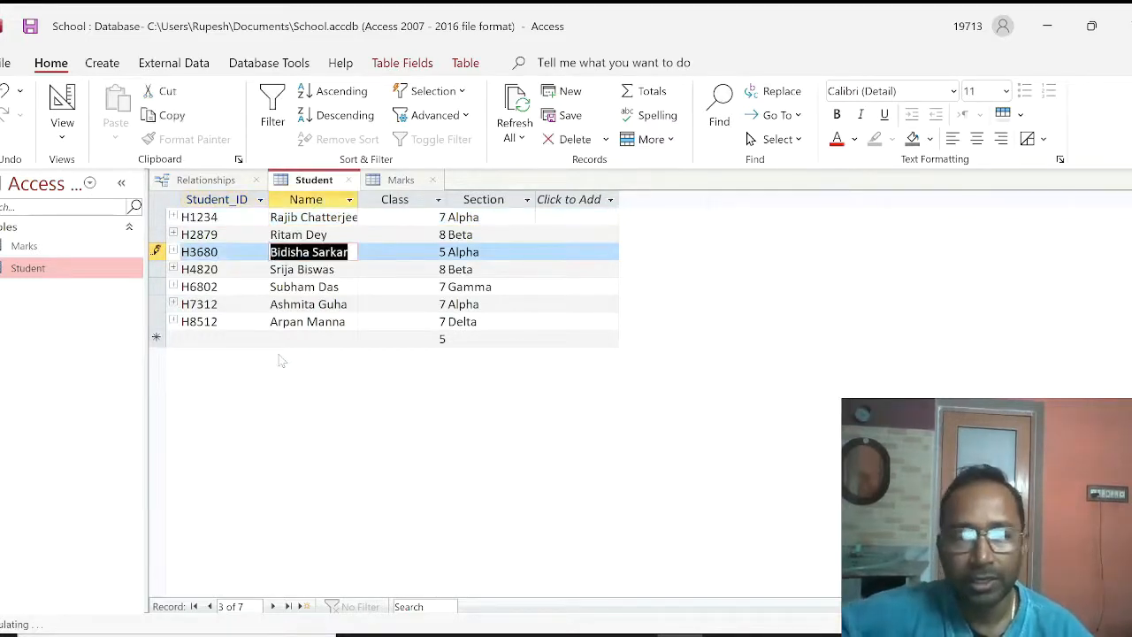
key("Tab")
key("Tab")
key("Tab")
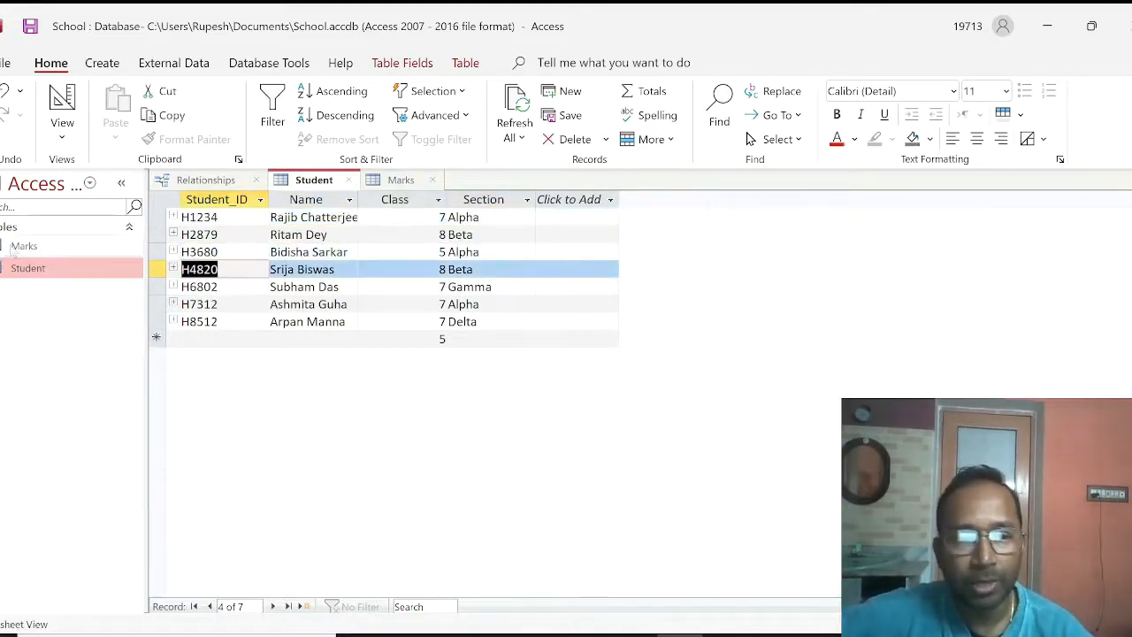
Check the third record's Student_ID in the Marks table, and expand its related marks in the Student table
double_click(77, 248)
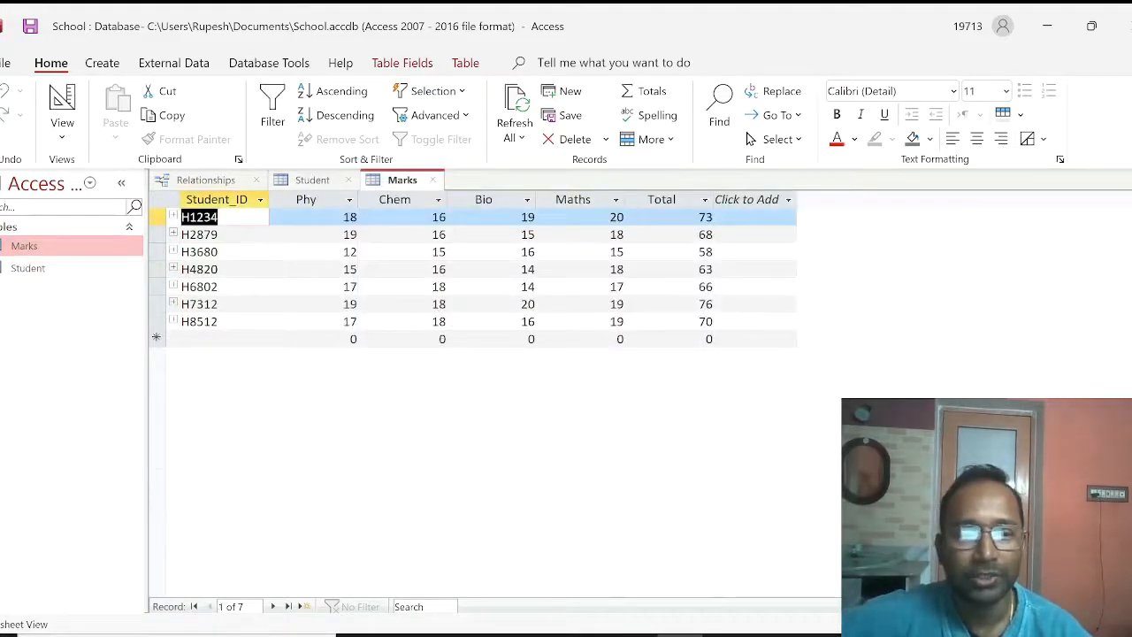
double_click(44, 268)
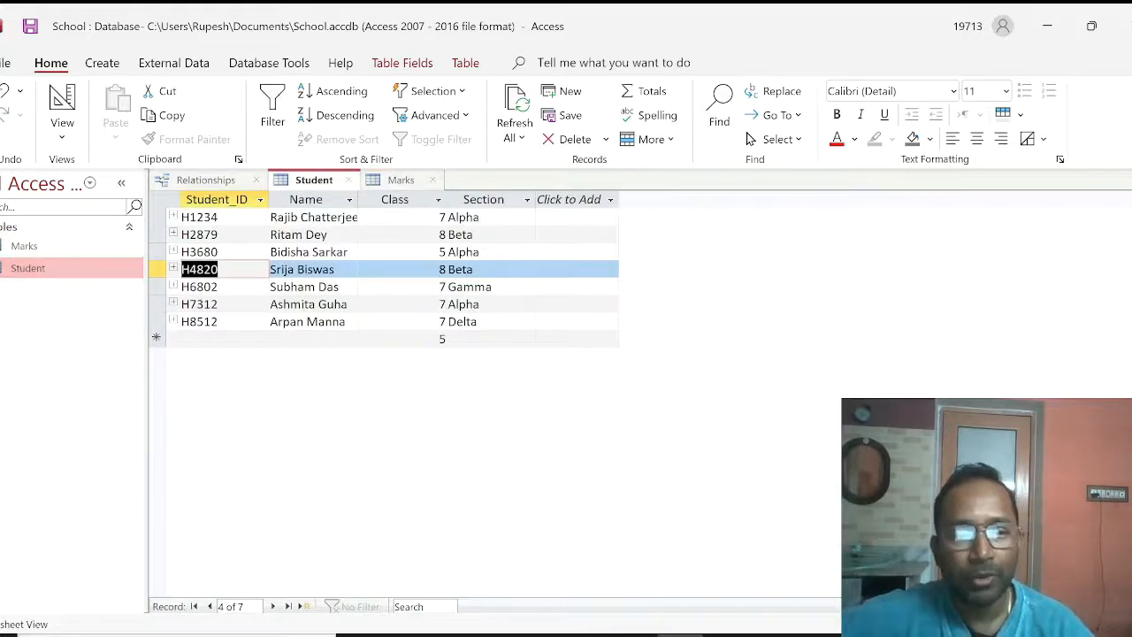
left_click(173, 268)
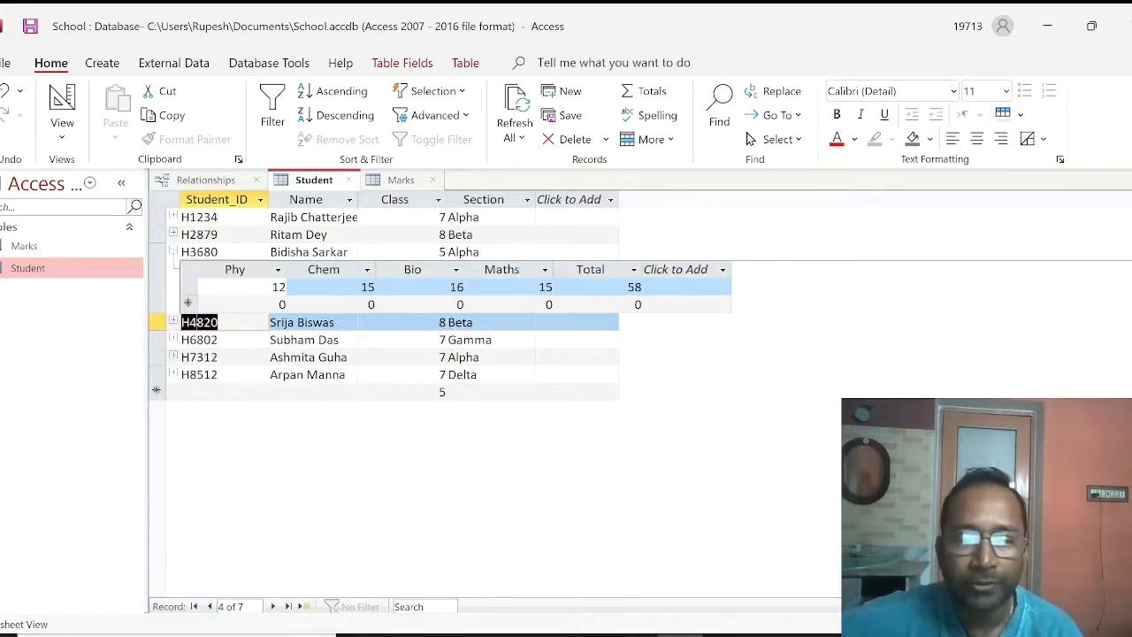
Expand the related student details of the third record in the Marks table and collapse them again
left_click(21, 246)
double_click(21, 248)
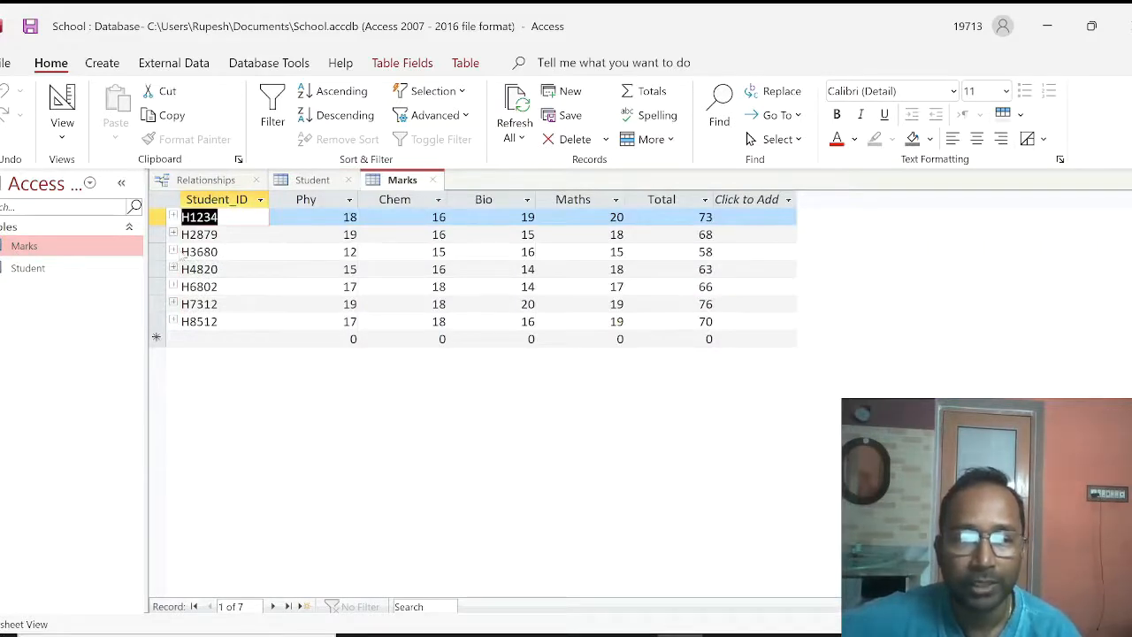
left_click(174, 252)
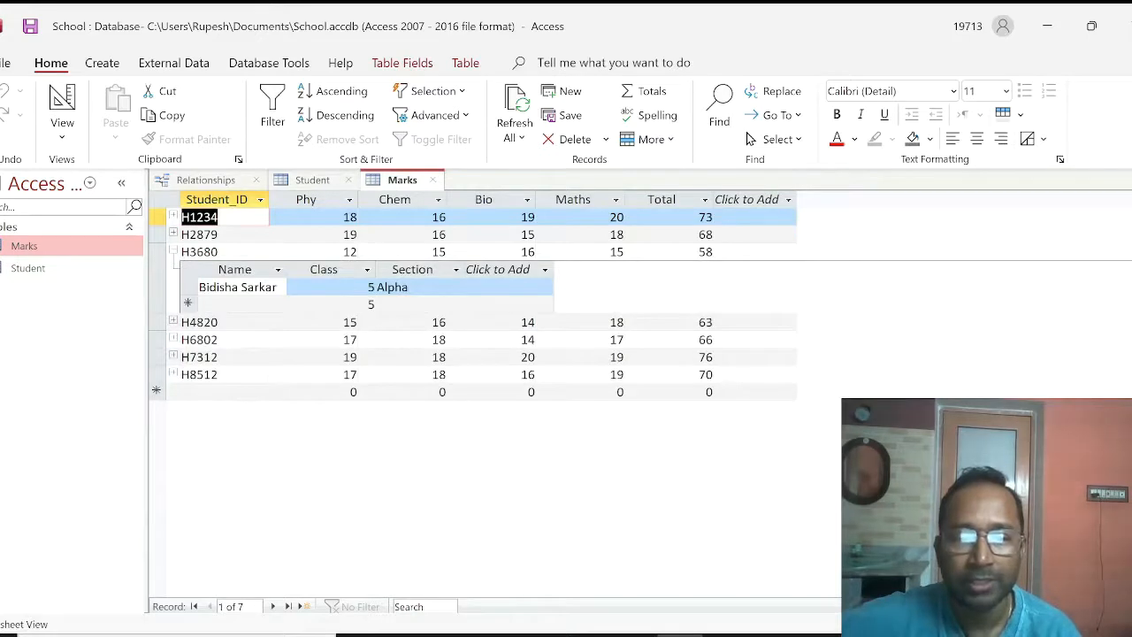
left_click(175, 252)
Delete the third record from the Student table together with its related records, and check the Marks table
double_click(43, 268)
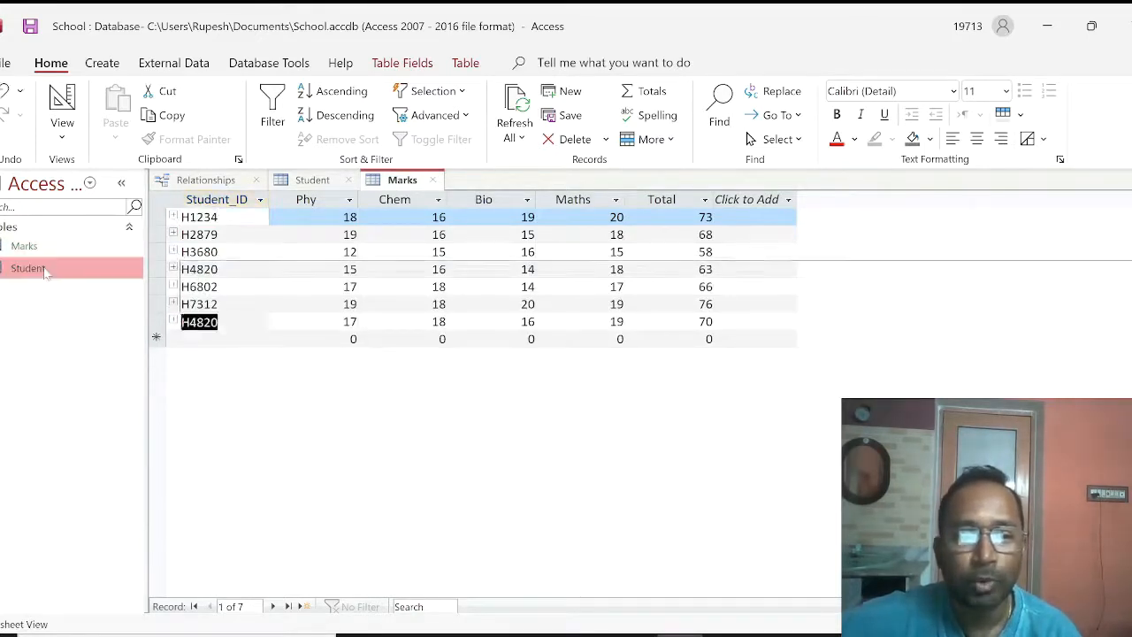
left_click(174, 252)
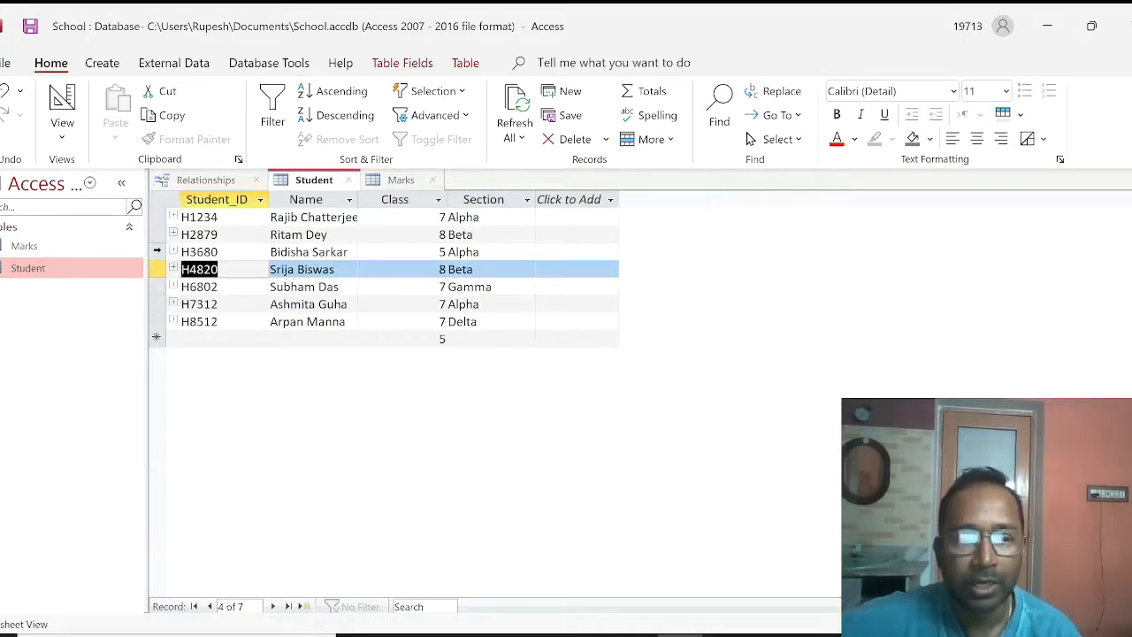
left_click(157, 251)
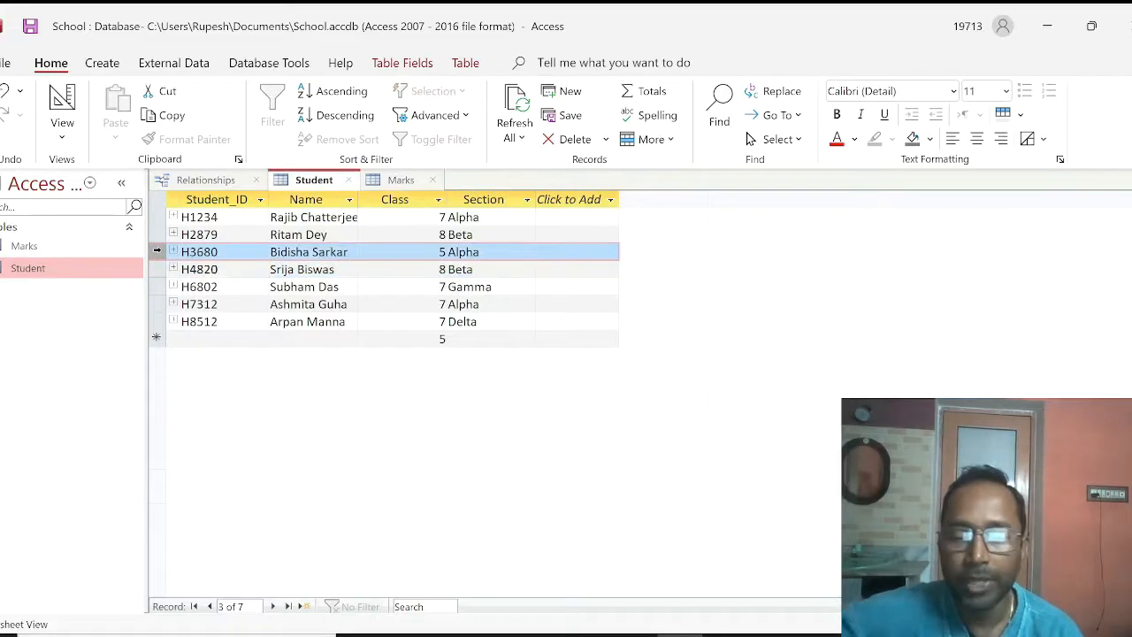
key("Delete")
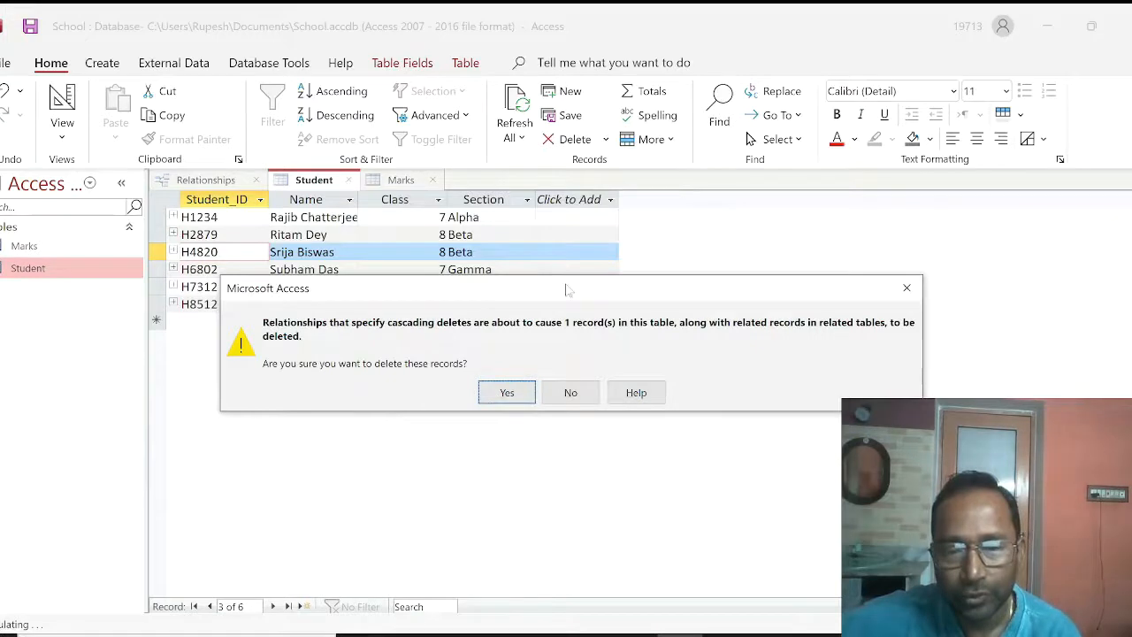
left_click_drag(566, 290, 568, 421)
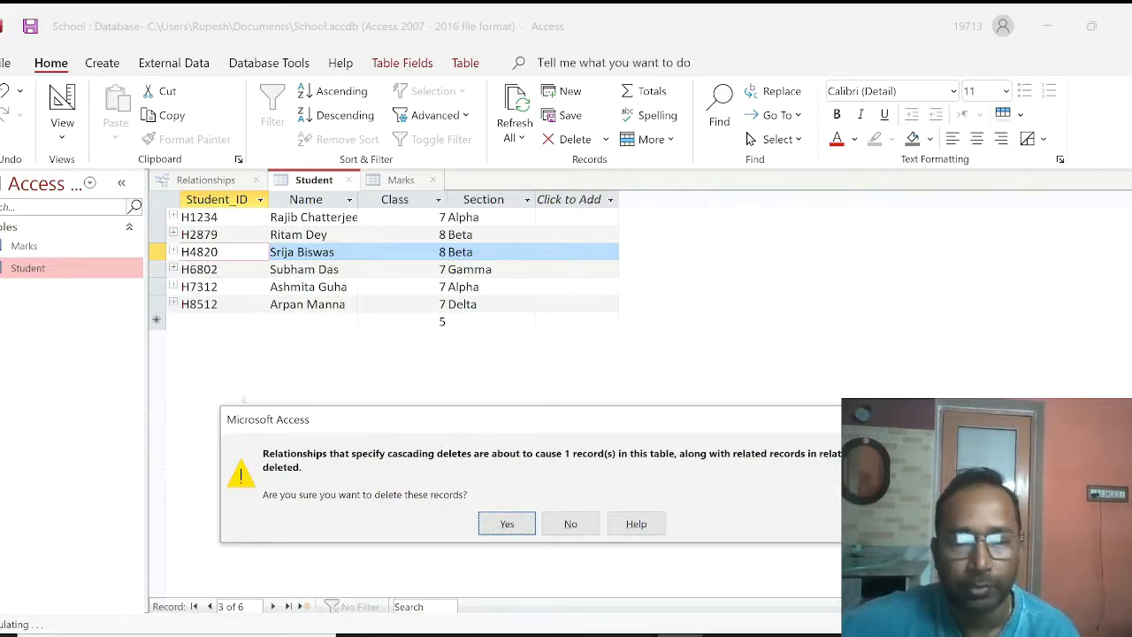
left_click(496, 525)
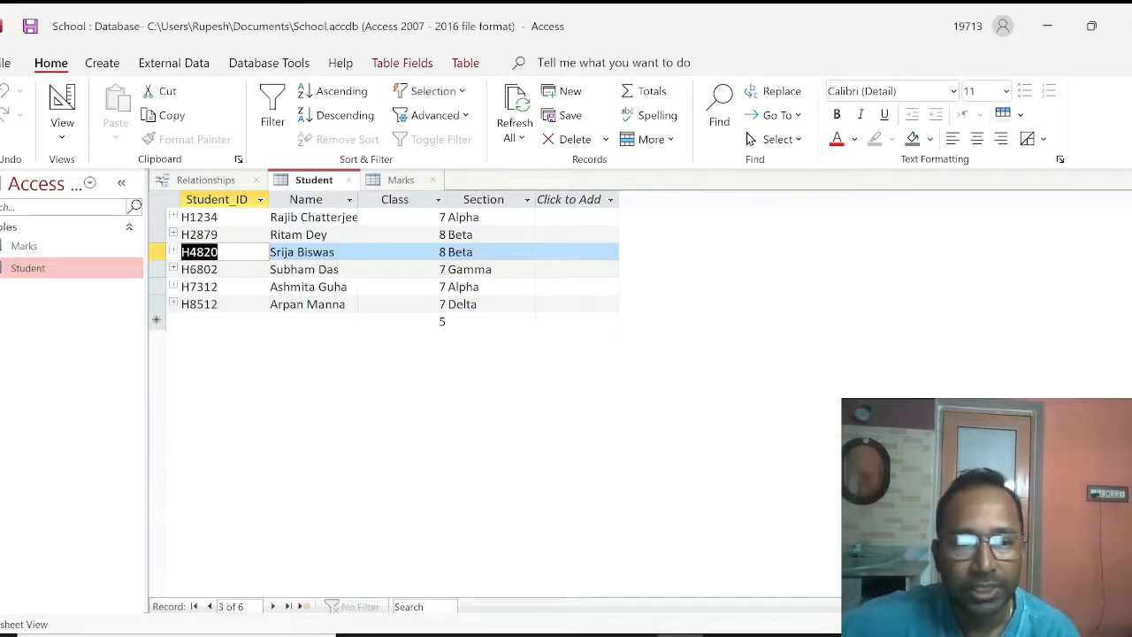
double_click(49, 252)
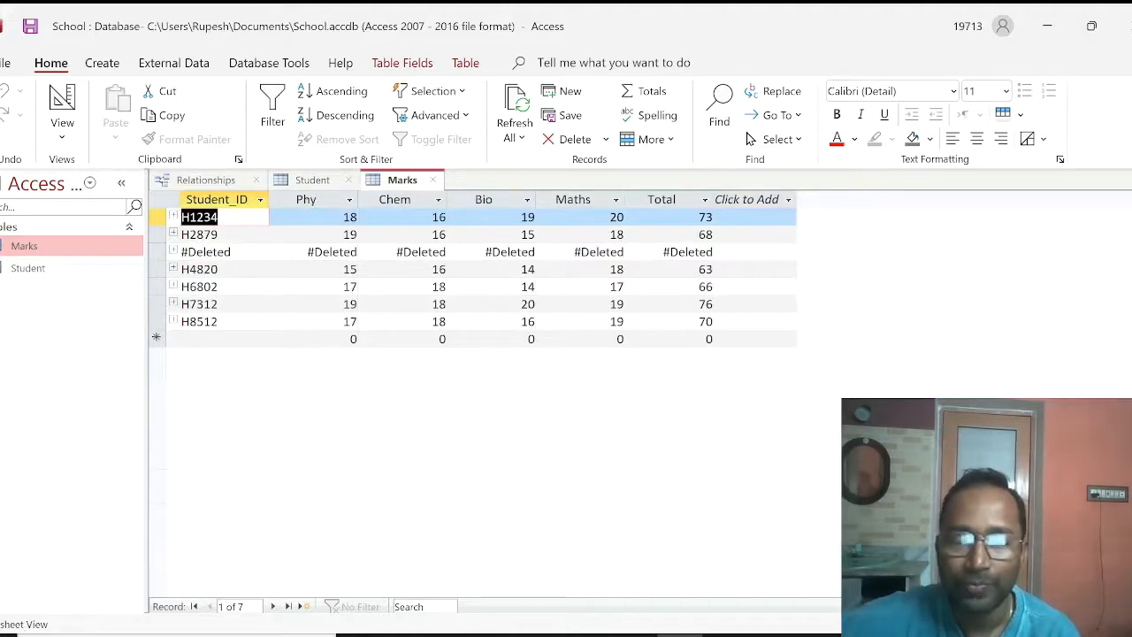
Switch to the chap-8 (cls-7) PDF in Acrobat Reader and review the section on setting a relationship between tables
left_click(593, 635)
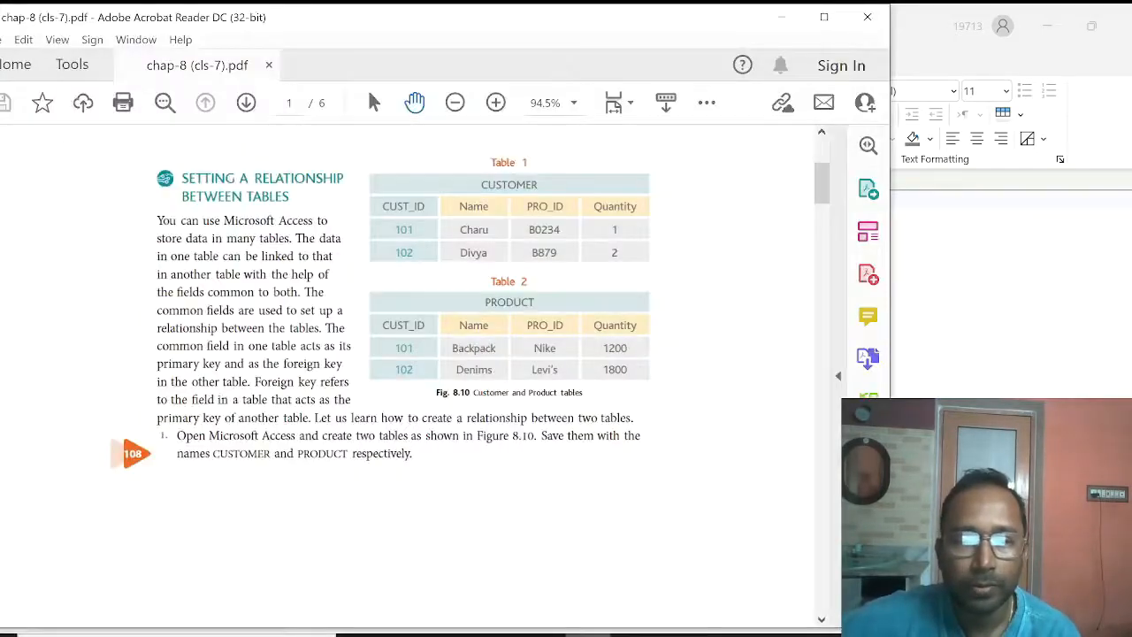
scroll(443, 477, "down", 10)
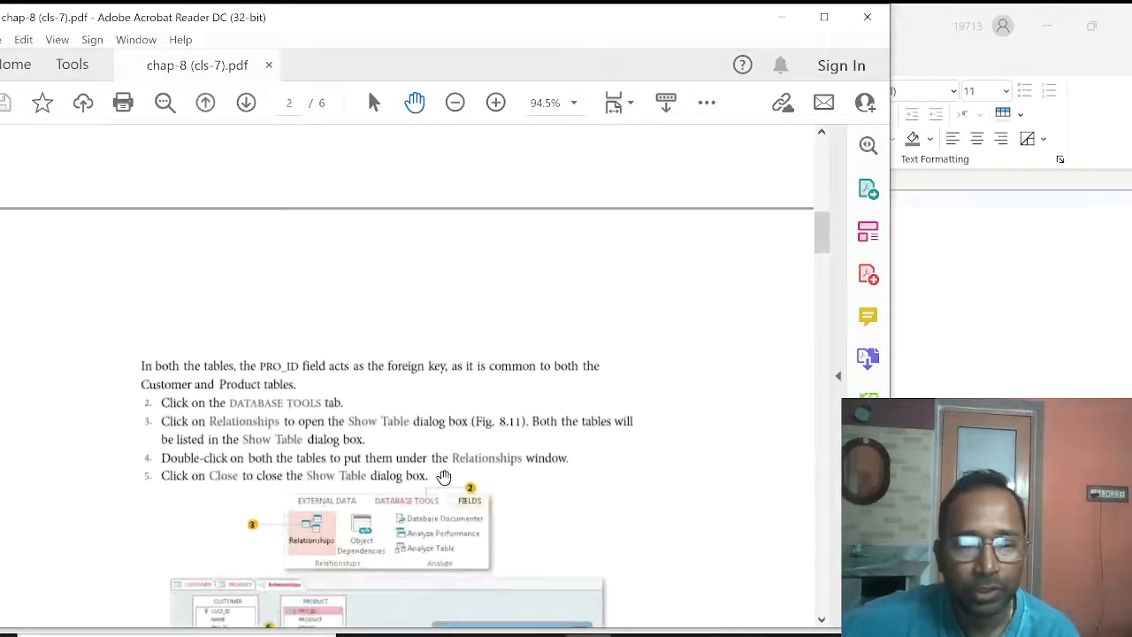
scroll(443, 477, "down", 4)
scroll(444, 477, "up", 5)
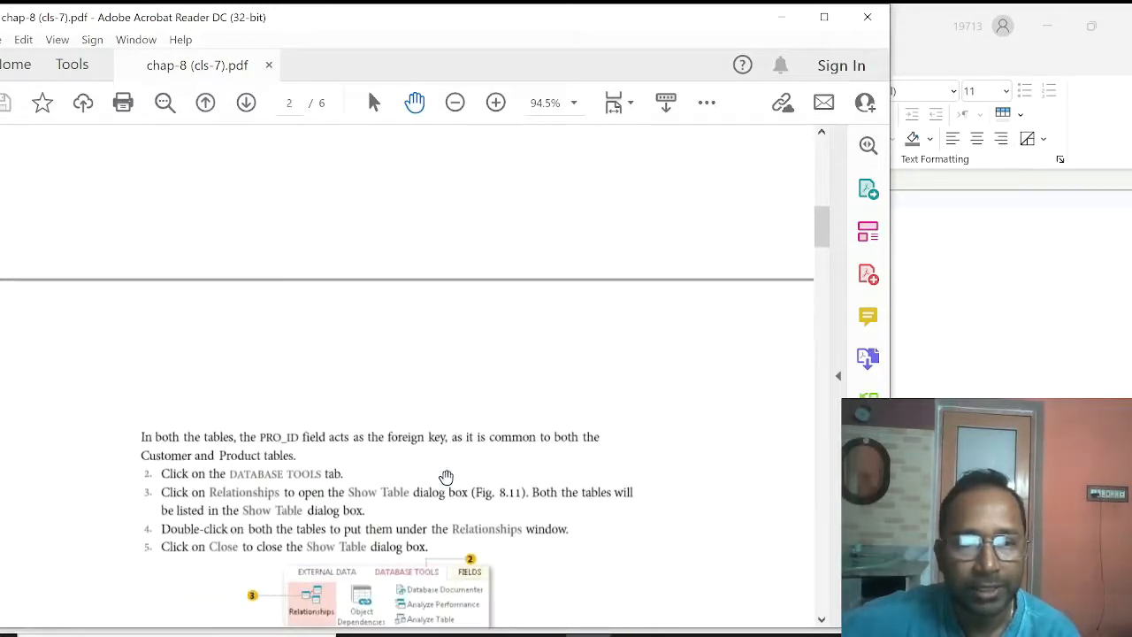
scroll(446, 477, "up", 3)
scroll(463, 480, "down", 6)
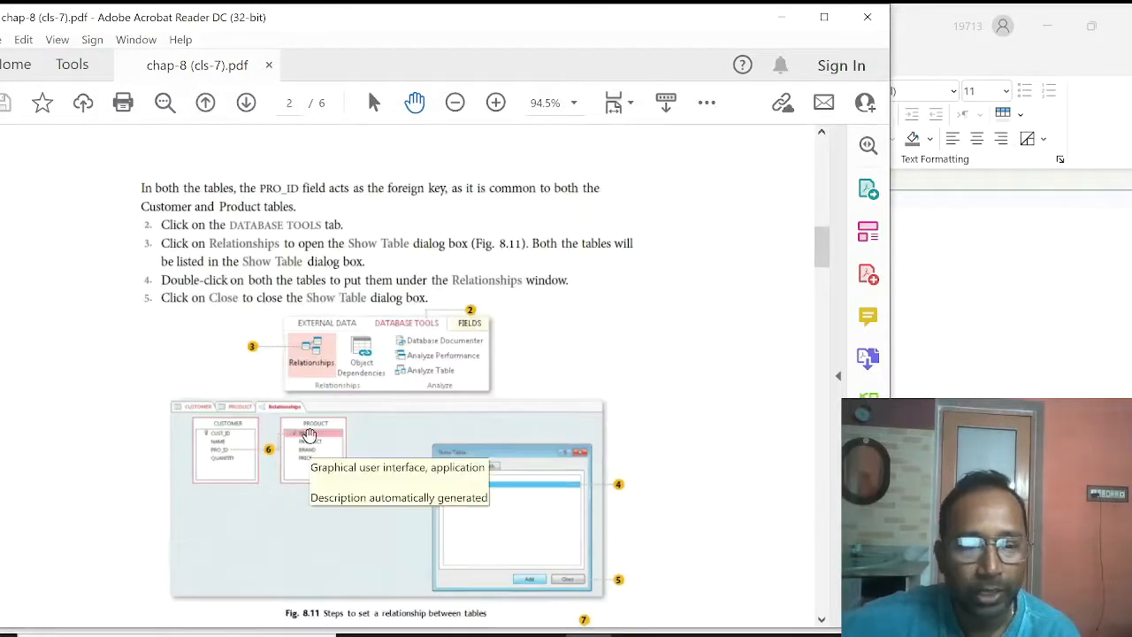
scroll(314, 447, "down", 10)
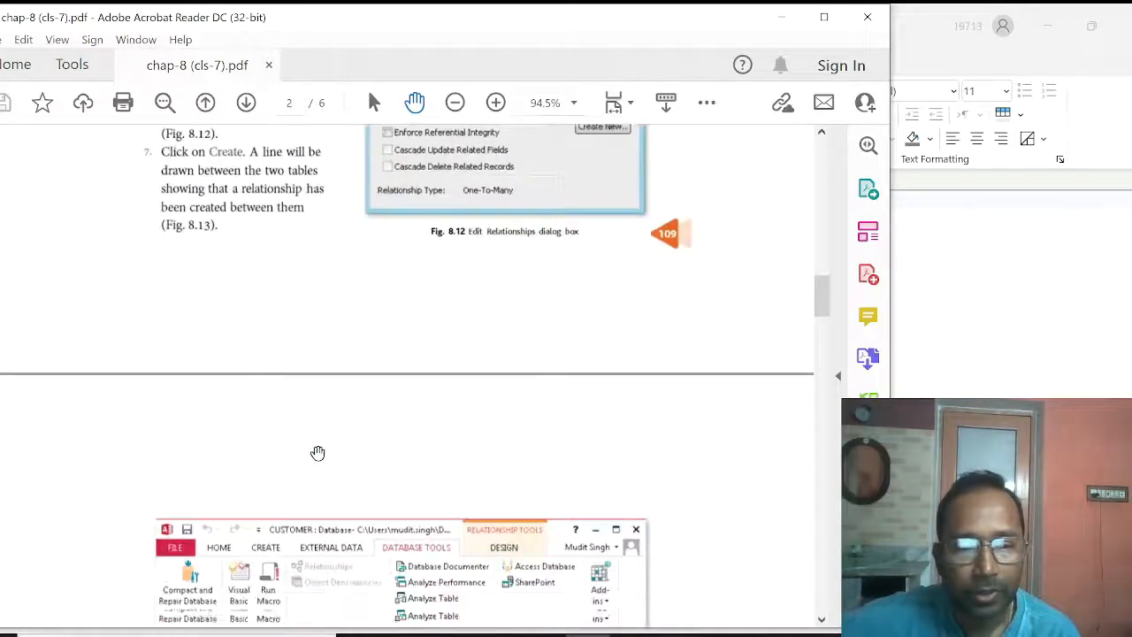
scroll(318, 453, "down", 10)
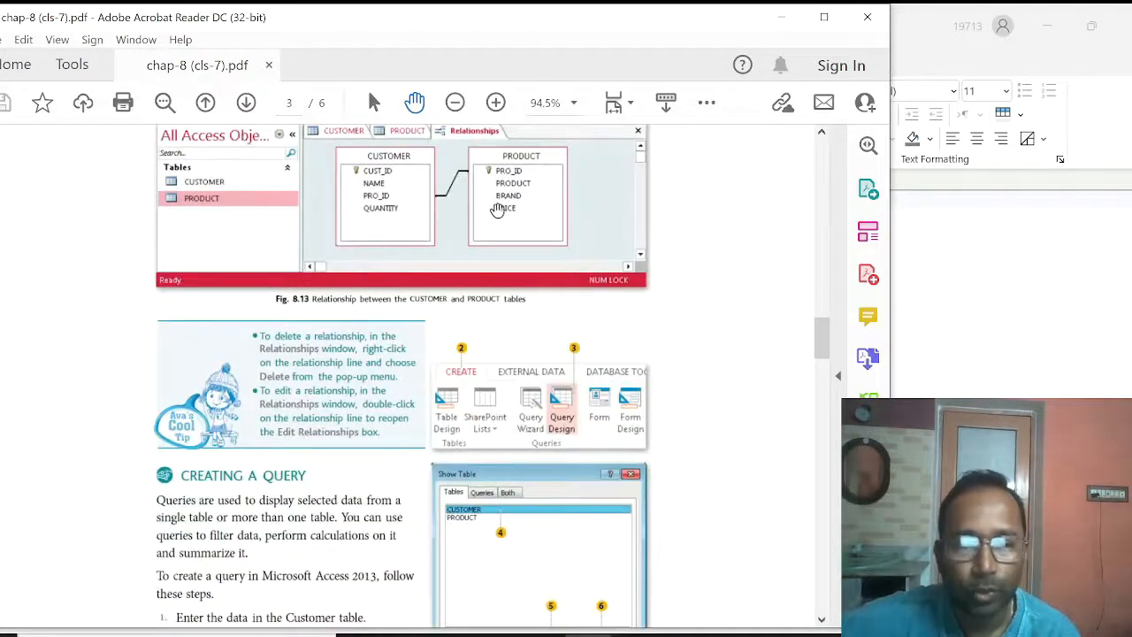
scroll(499, 208, "up", 2)
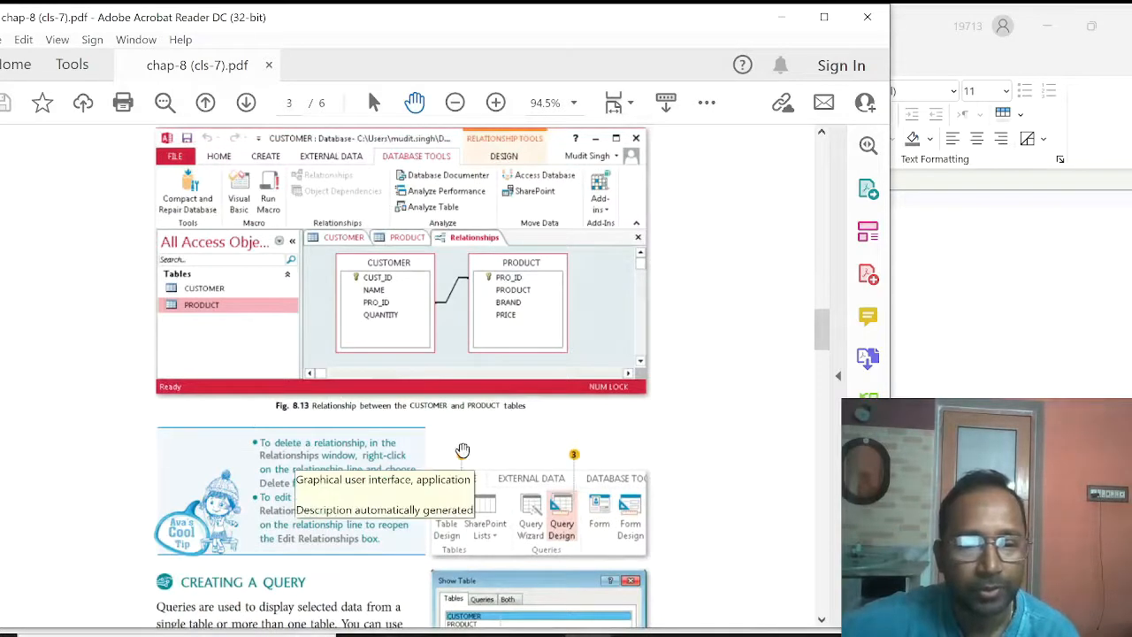
Read the tips on deleting and editing relationships and the Creating a Query instructions in the PDF
scroll(462, 450, "down", 2)
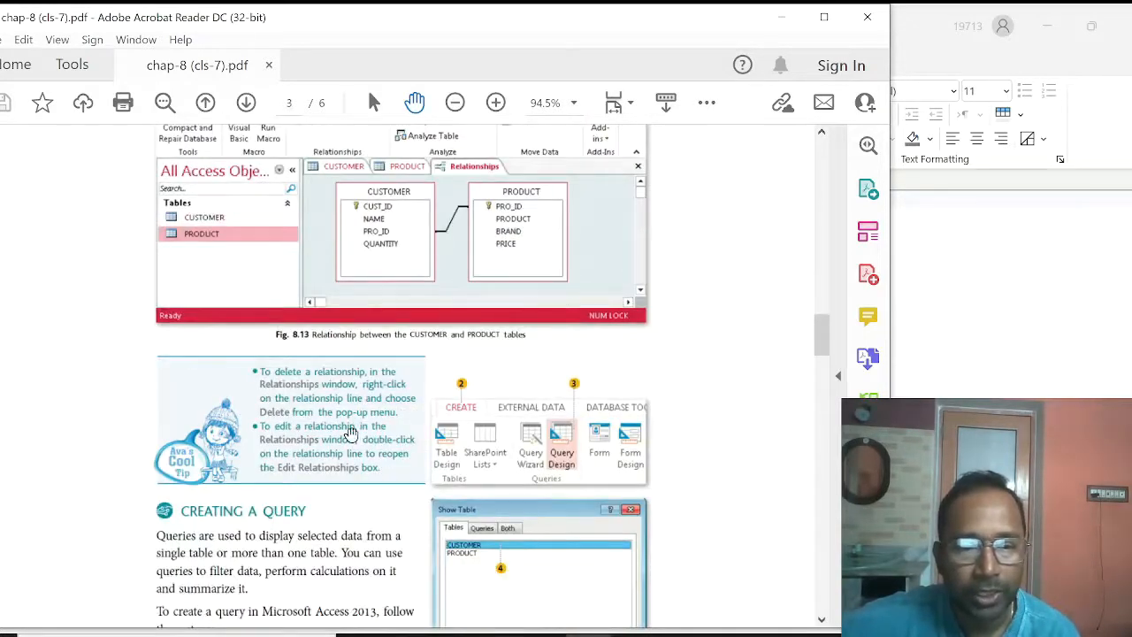
scroll(319, 424, "down", 2)
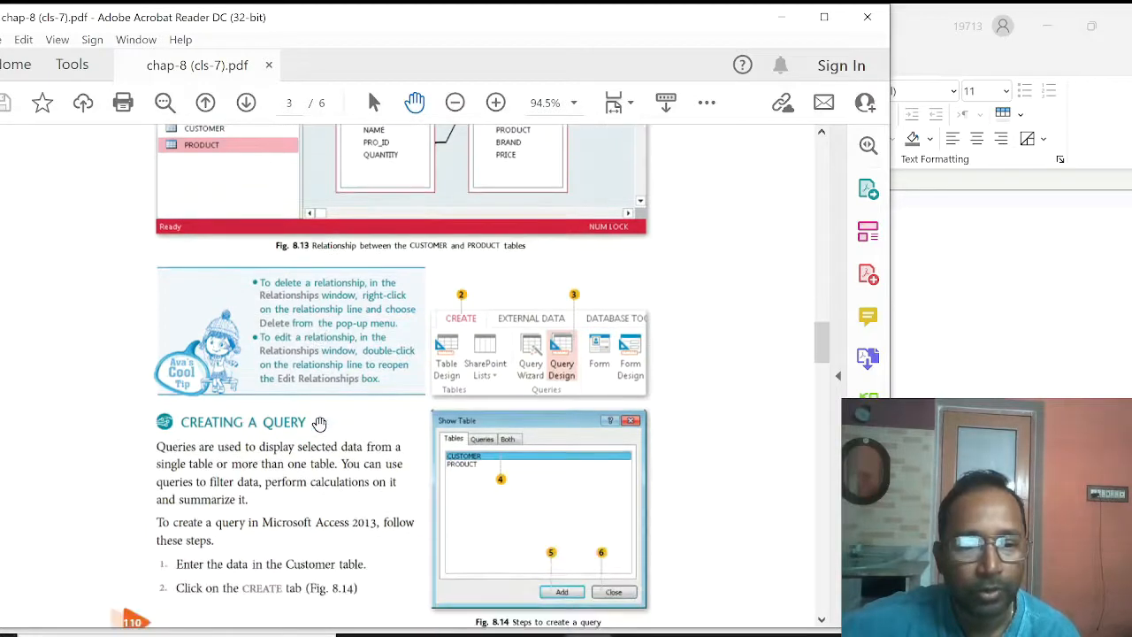
scroll(319, 424, "down", 2)
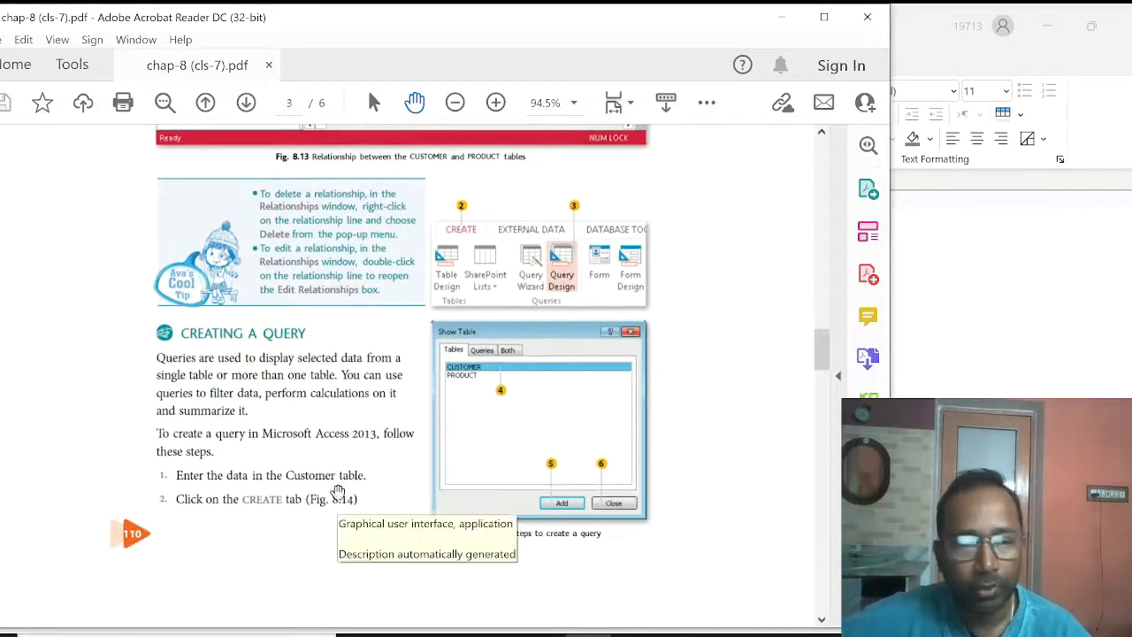
scroll(338, 491, "down", 2)
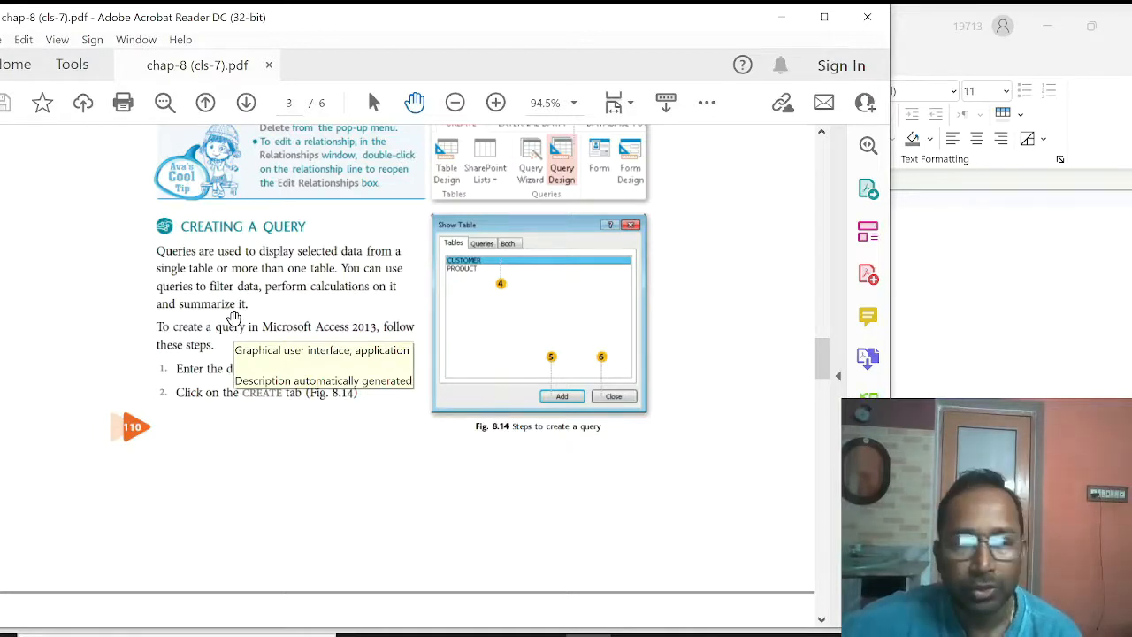
scroll(267, 407, "down", 2)
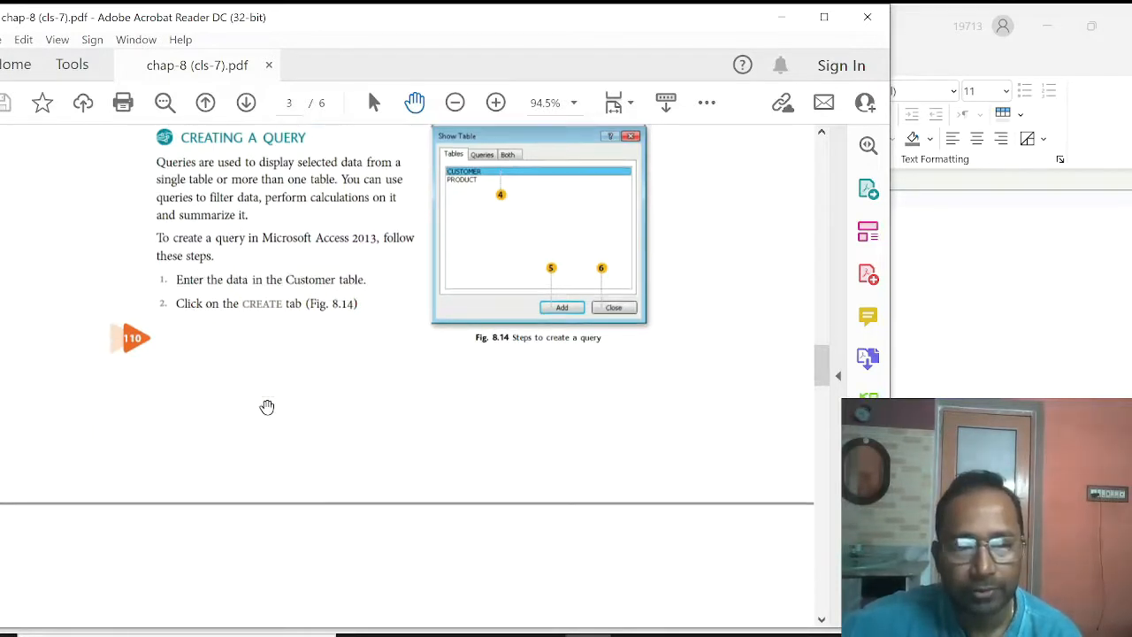
scroll(267, 407, "down", 5)
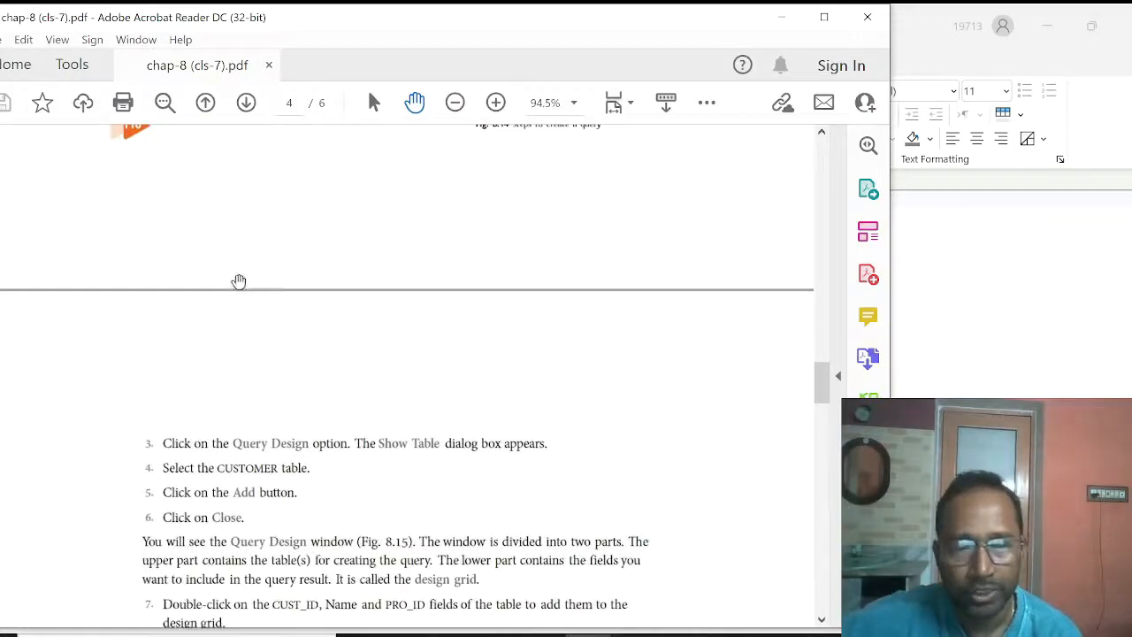
Switch back to Access, close the open tables and the relationships layout, and start a new query in design view
key("alt+Tab")
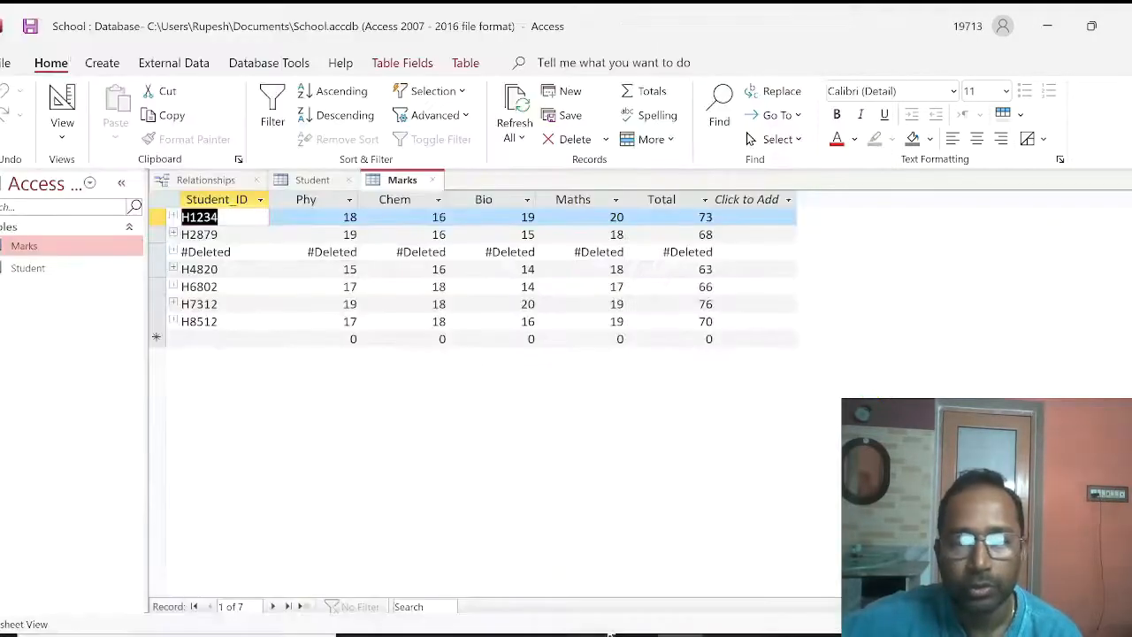
left_click(104, 64)
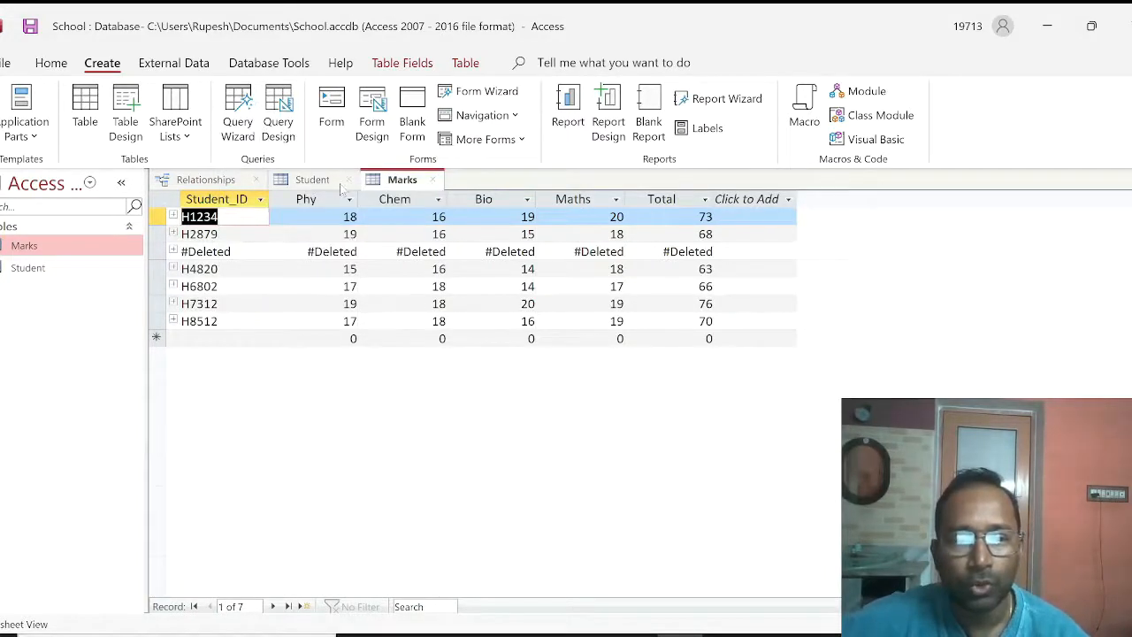
left_click(348, 179)
left_click(348, 179)
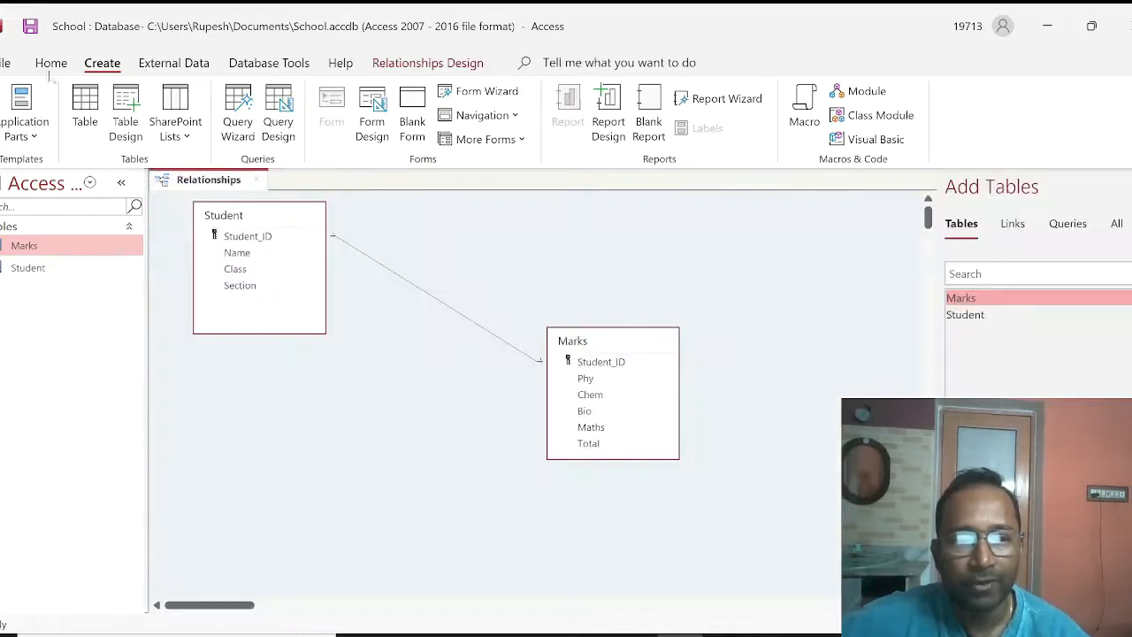
left_click(262, 181)
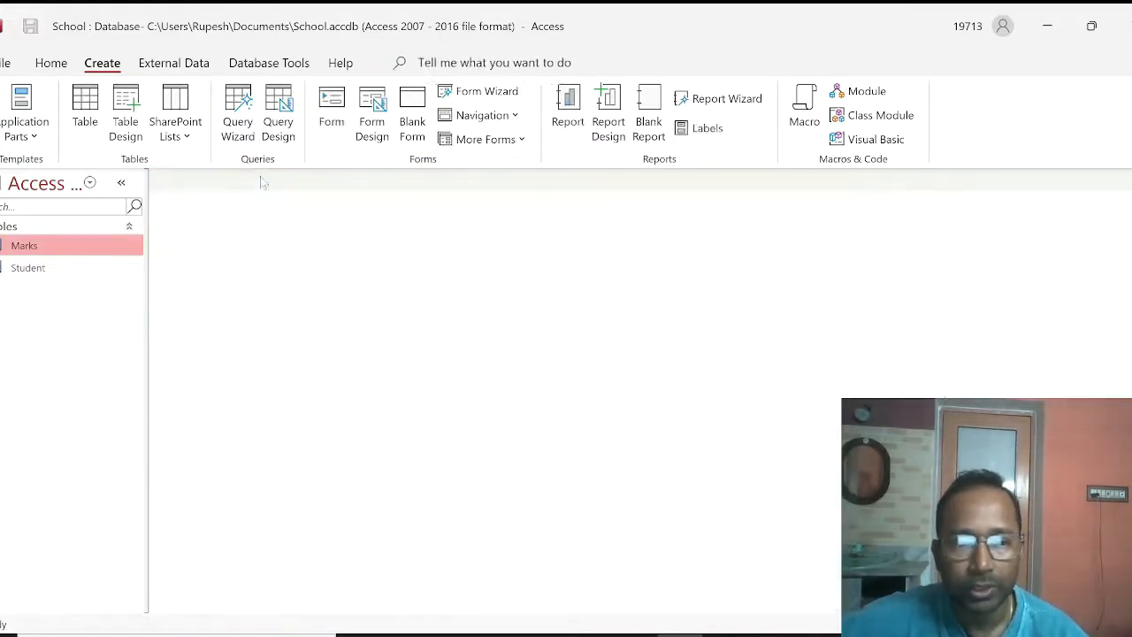
left_click(277, 133)
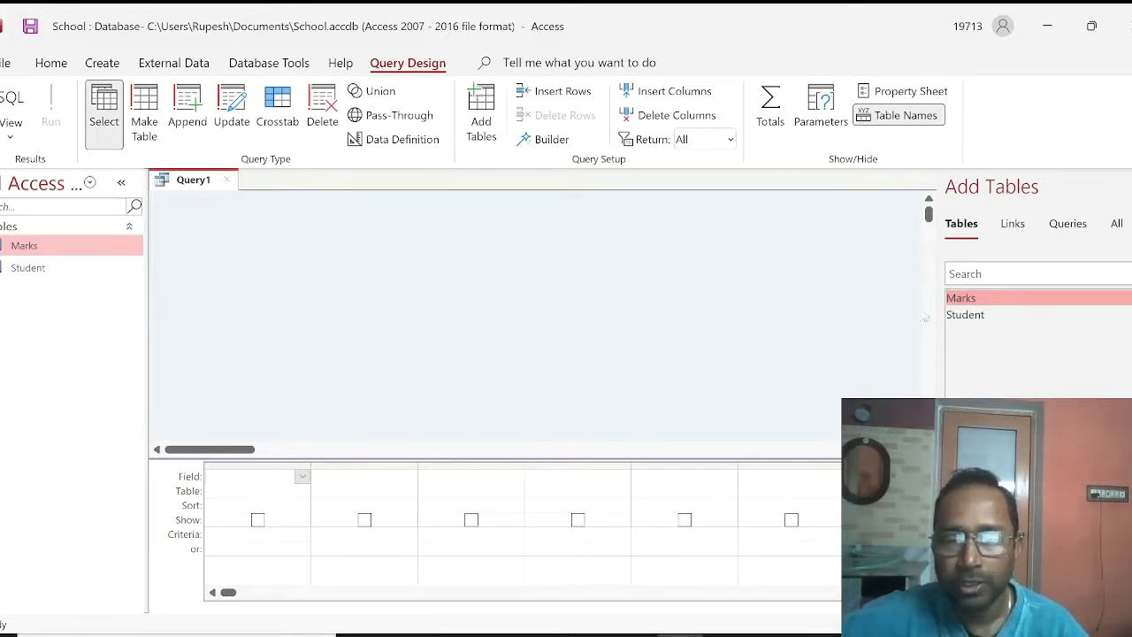
Add the Student and Marks tables to the new query and move the Marks table away from Student
double_click(969, 315)
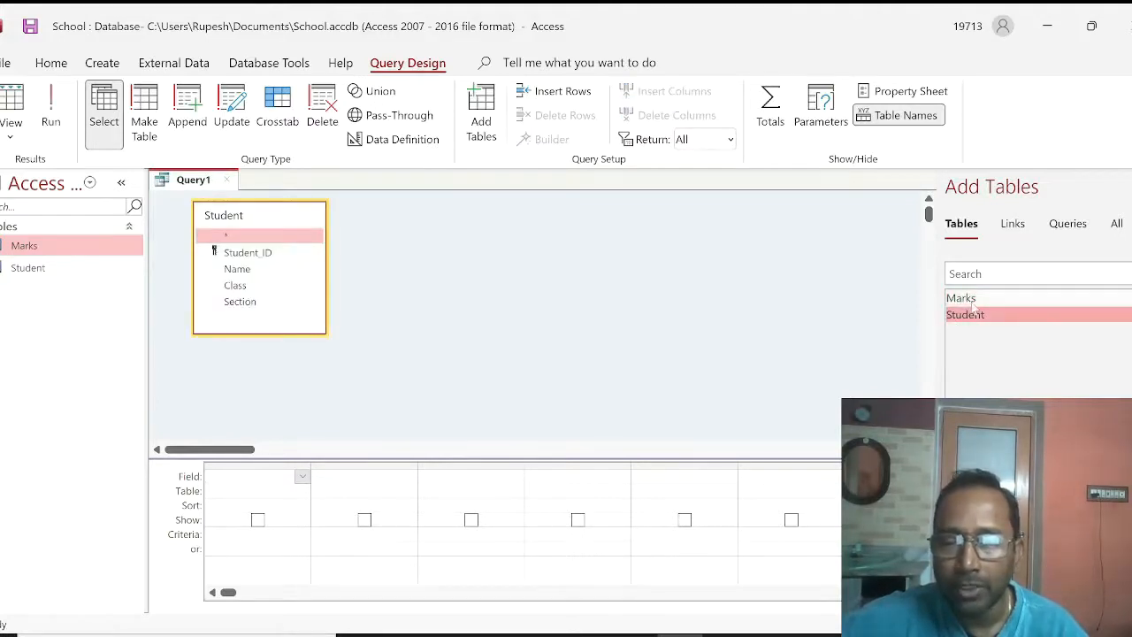
left_click(974, 301)
double_click(973, 301)
left_click_drag(406, 221, 602, 283)
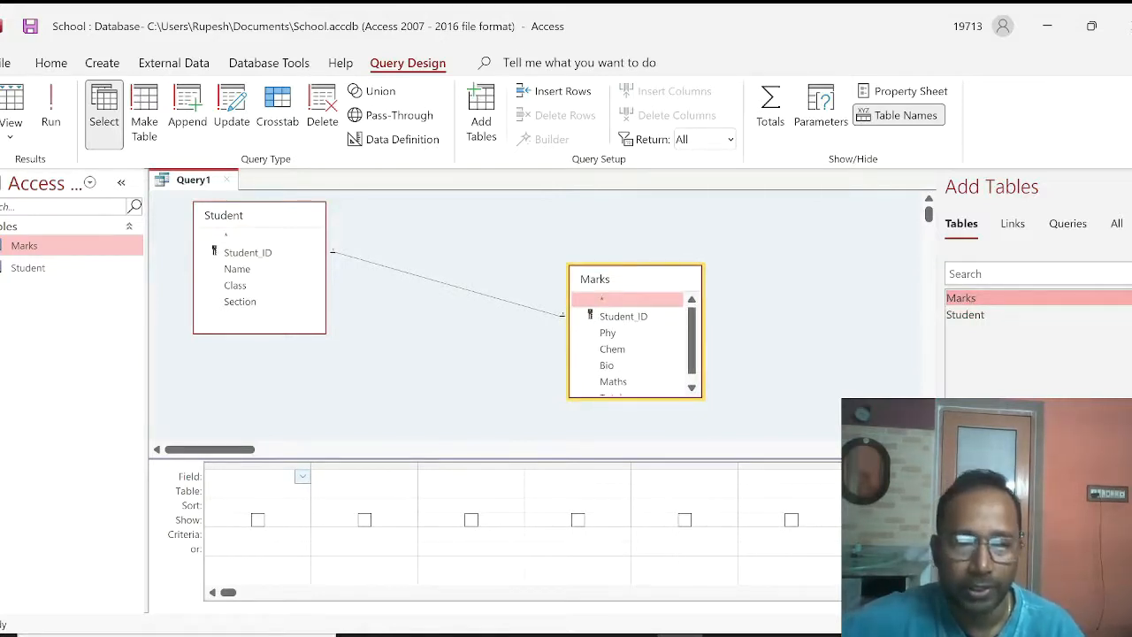
Add Student_ID and Name from the Student table and Total from the Marks table to the query's design grid
left_click(262, 255)
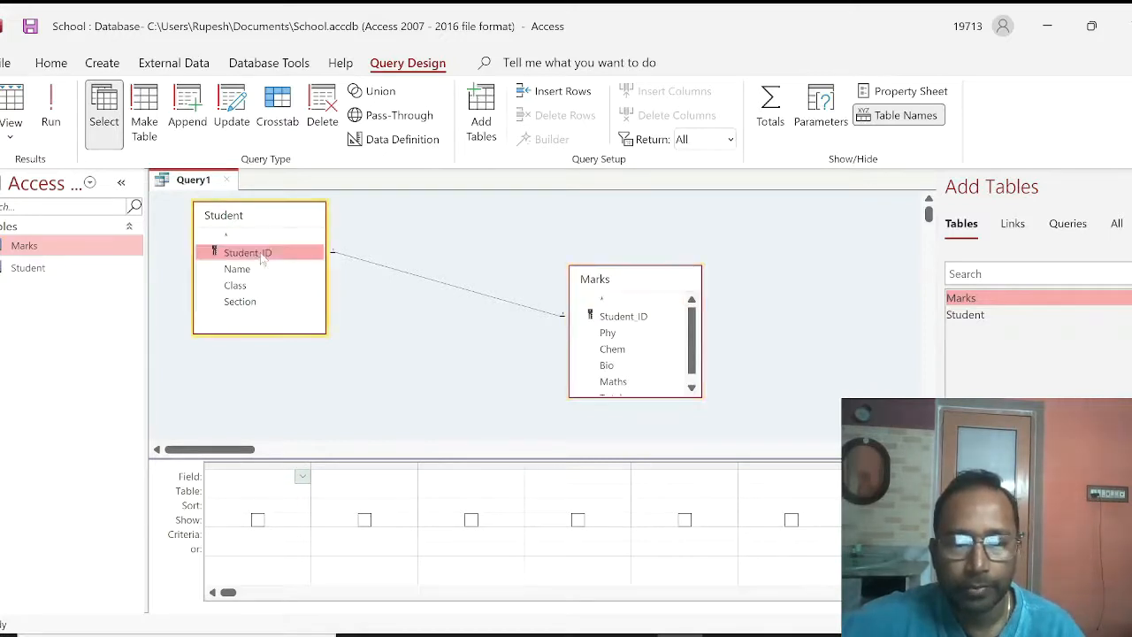
double_click(262, 255)
left_click_drag(243, 275, 354, 479)
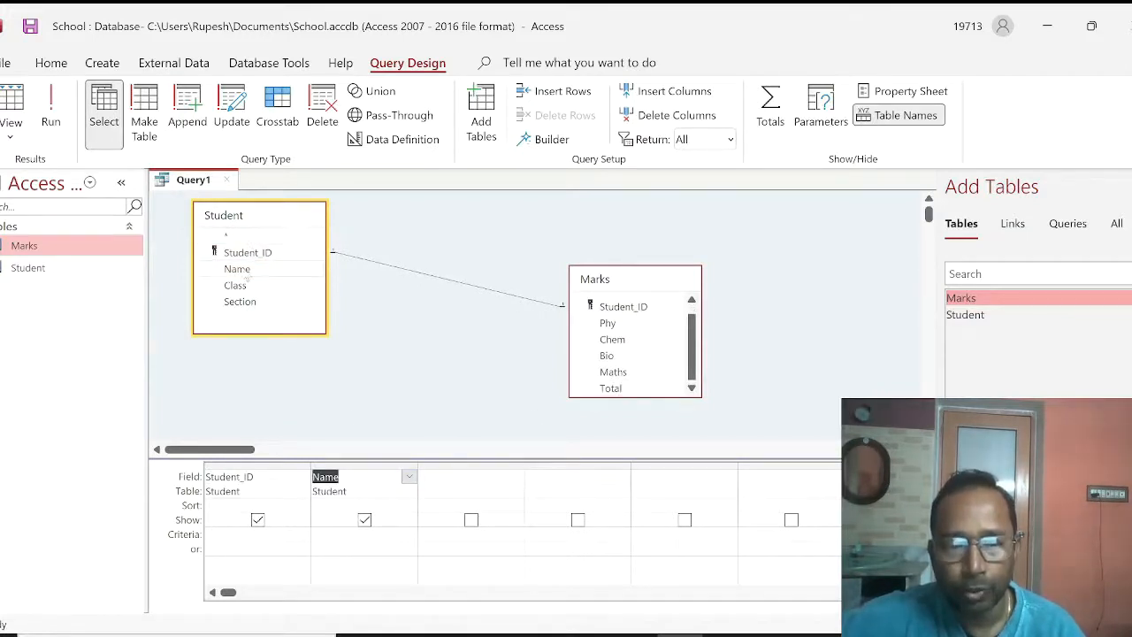
double_click(611, 389)
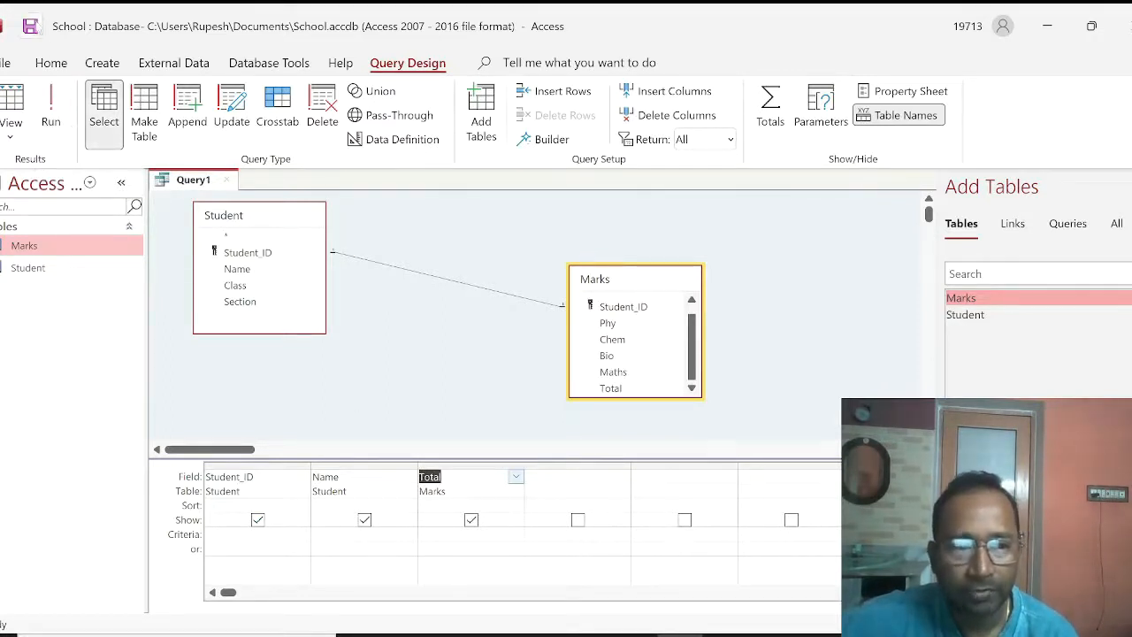
Save the query with the name TotalMarks
left_click(33, 28)
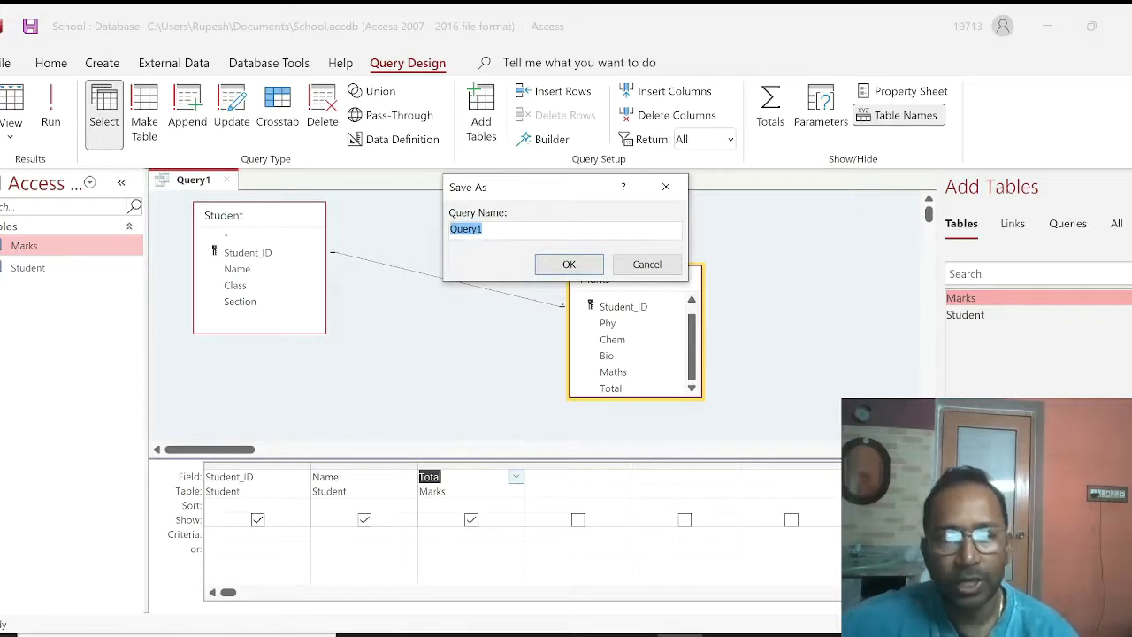
type("TotalMarks")
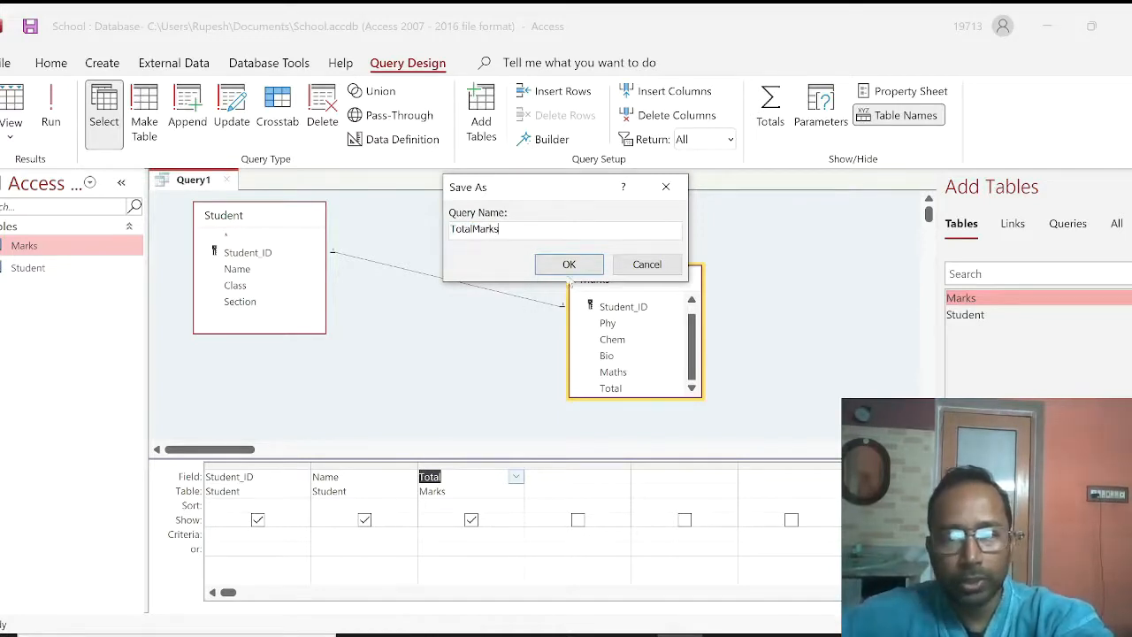
left_click(569, 263)
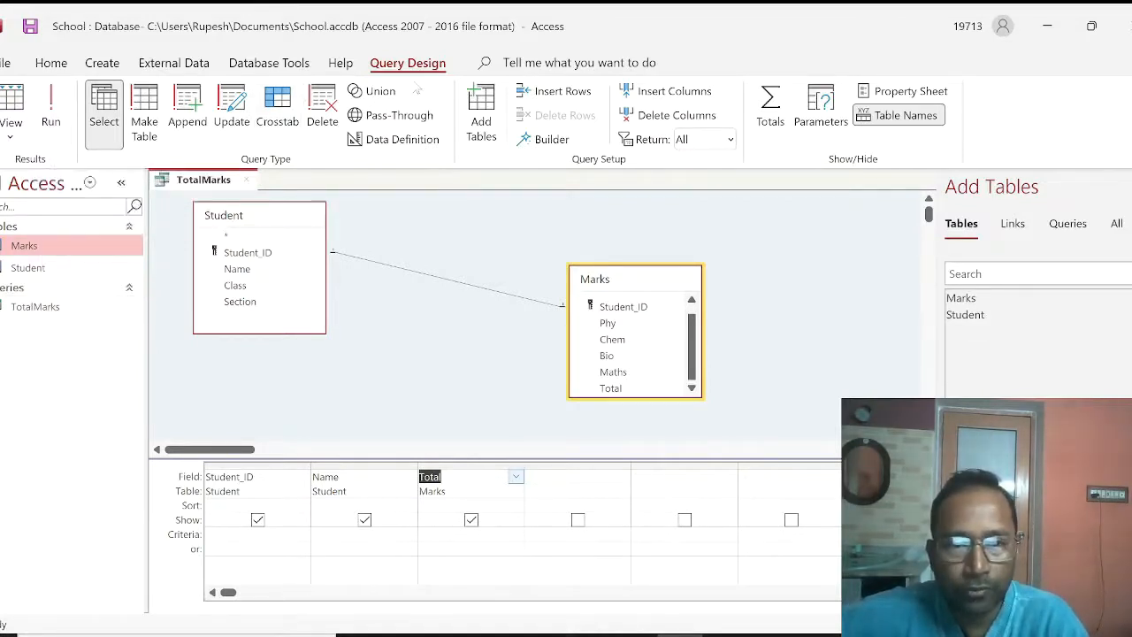
Run the TotalMarks query and widen the Name column in its datasheet, and open the saved query from the object list
left_click(51, 107)
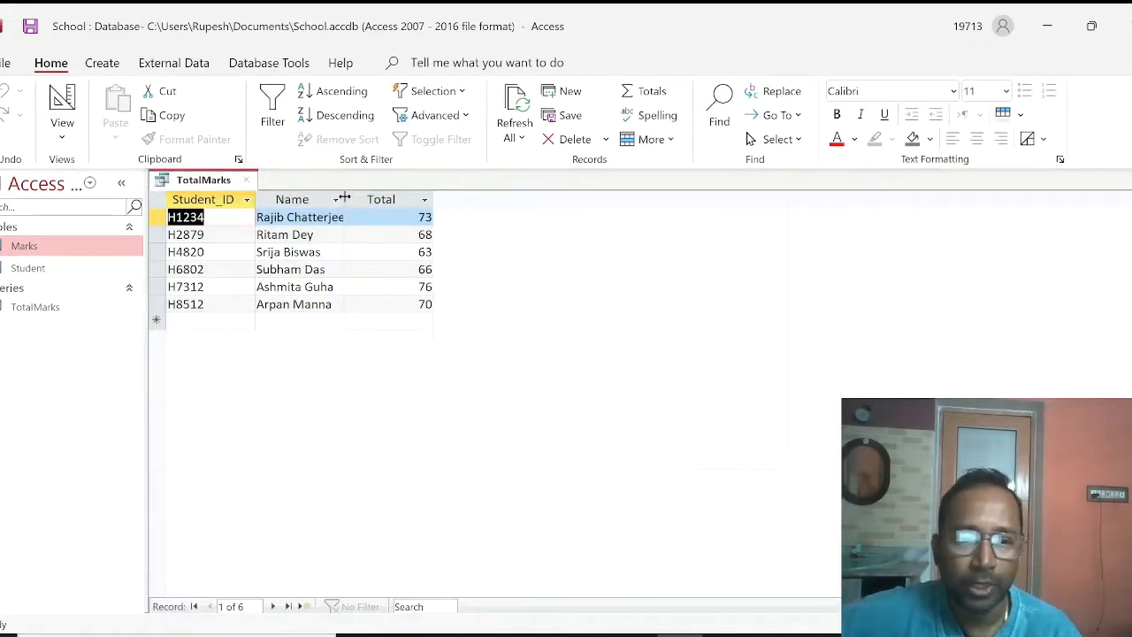
left_click_drag(362, 200, 382, 199)
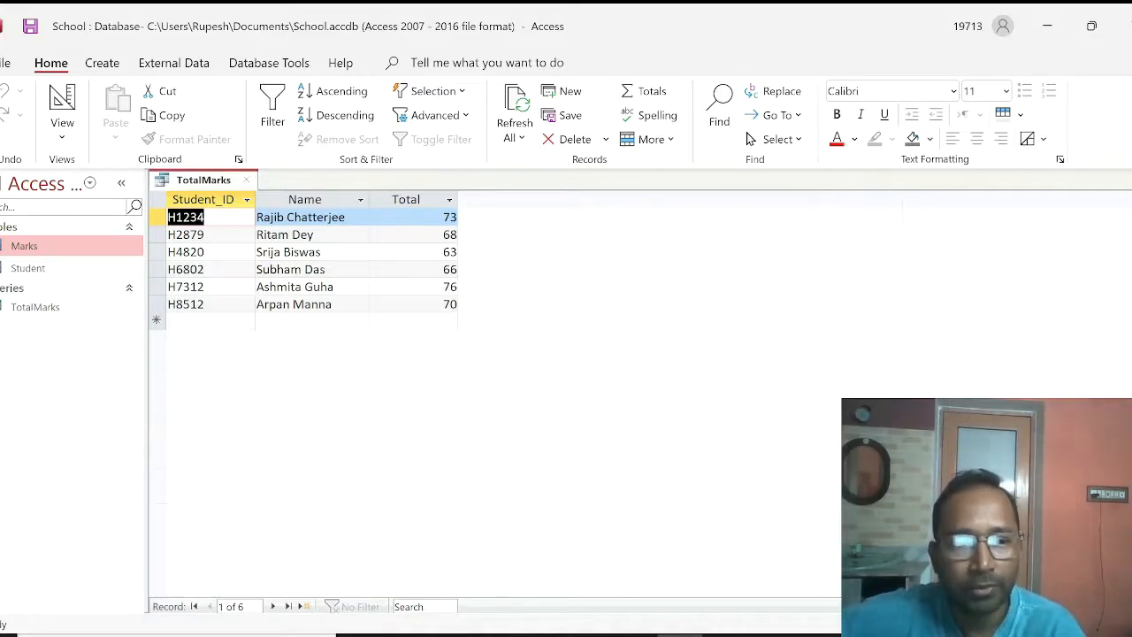
left_click(17, 306)
right_click(18, 307)
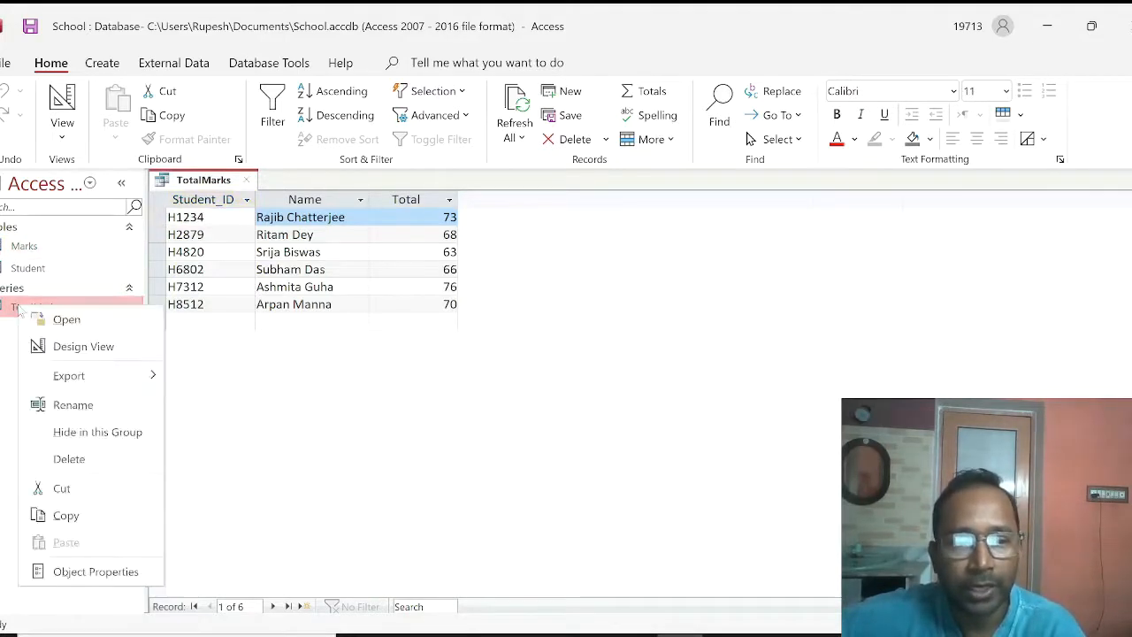
left_click(67, 320)
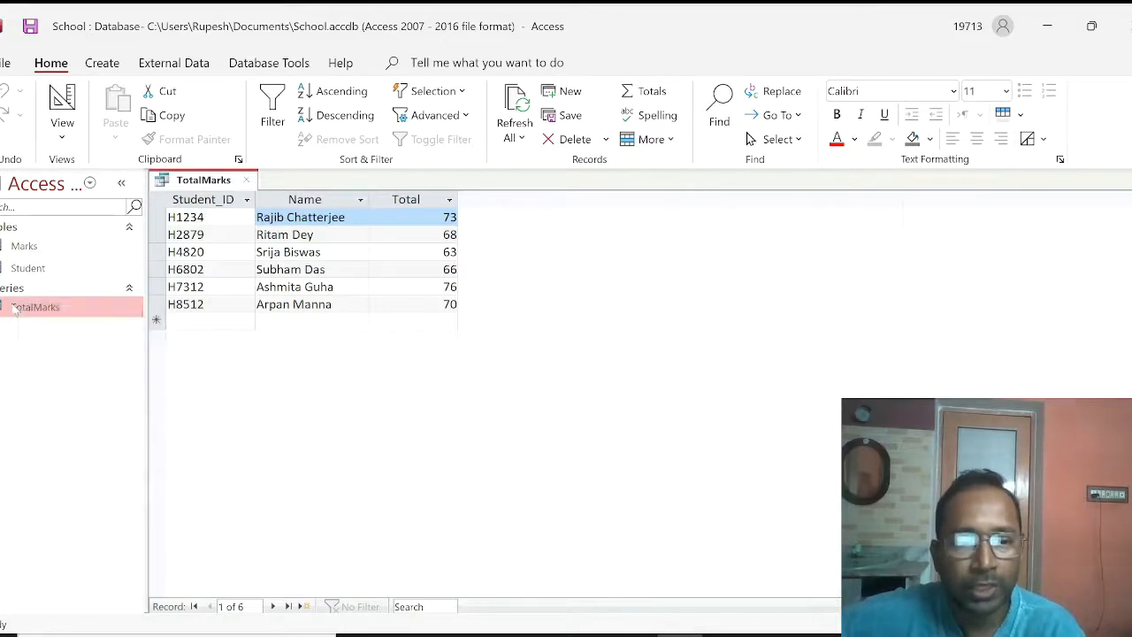
Return TotalMarks to design view, set the Total field's criterion to >70, and run the query
left_click(63, 134)
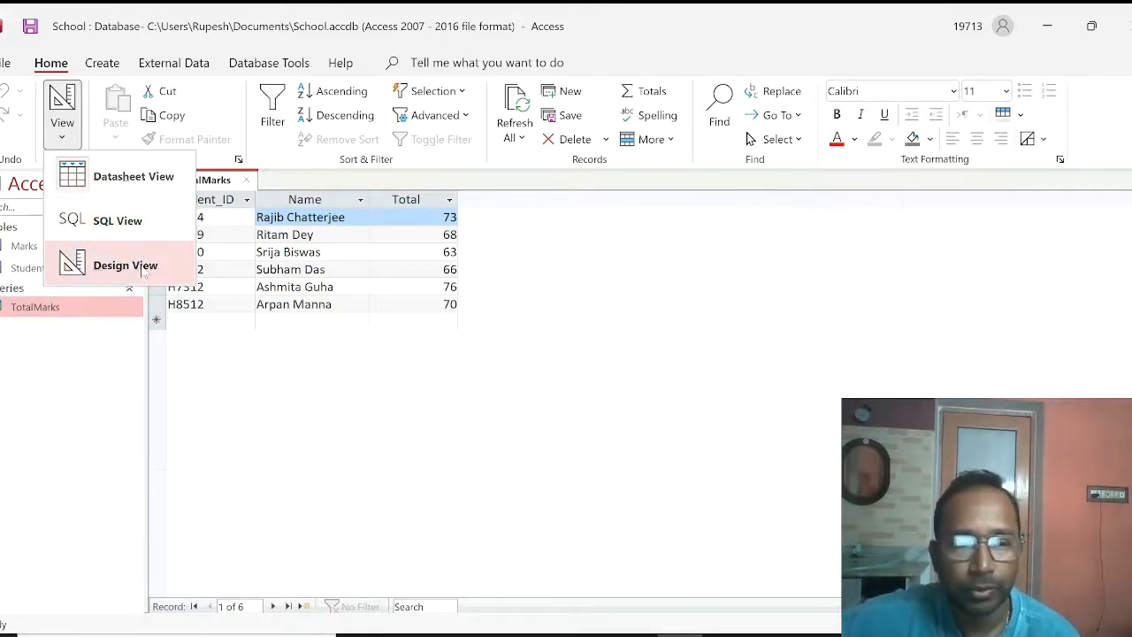
left_click(141, 267)
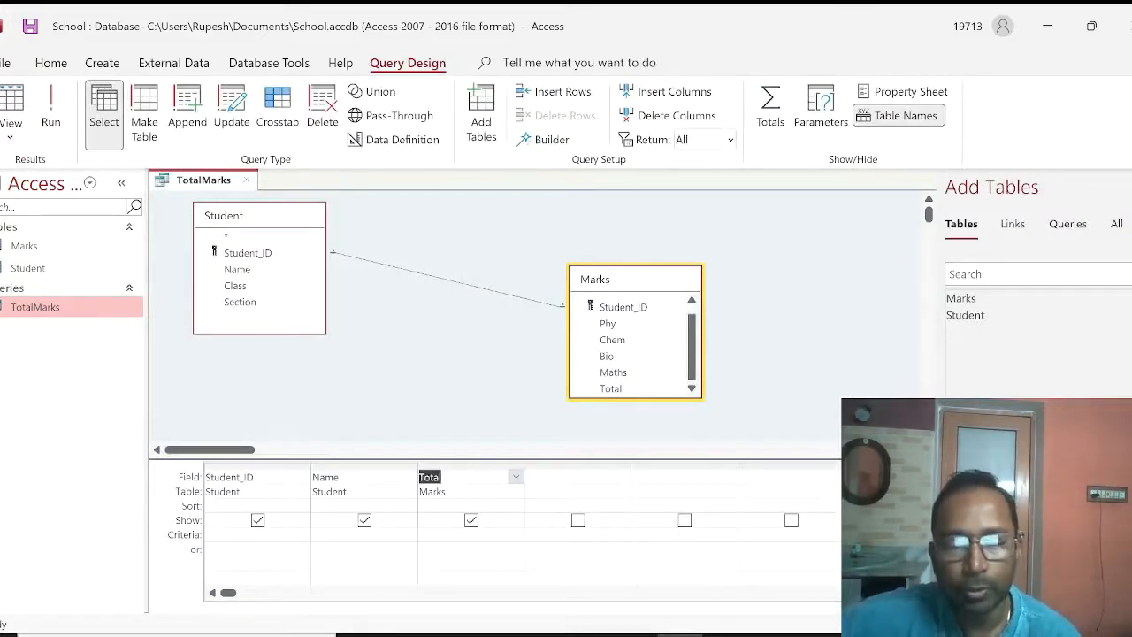
left_click(460, 536)
type(">70")
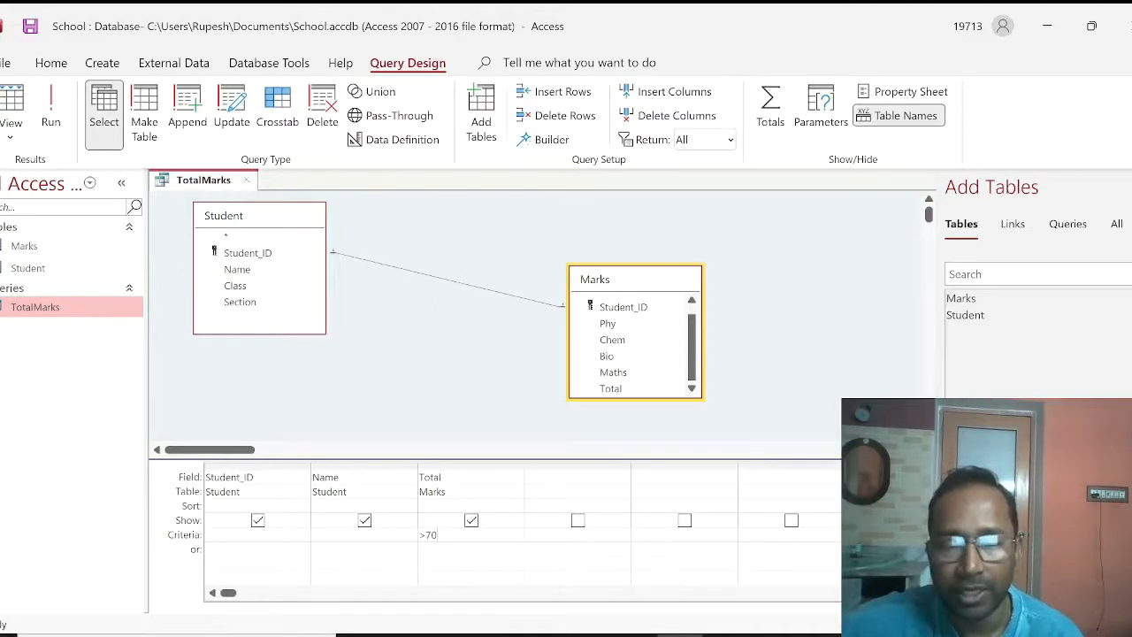
left_click(53, 108)
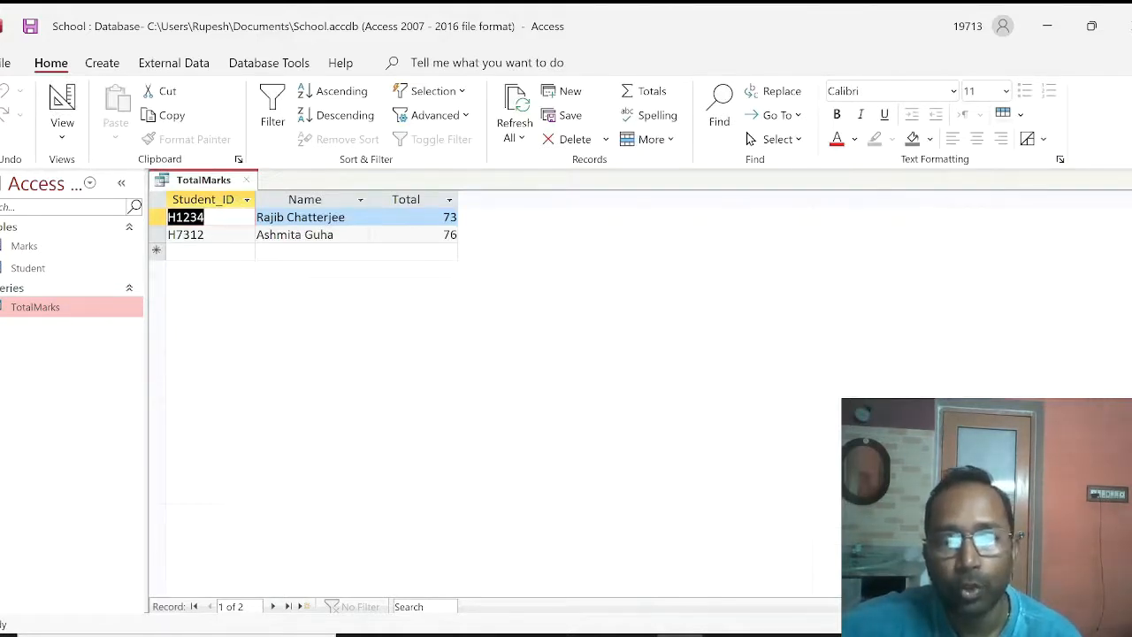
Run TotalMarks with the Total criterion changed to >=60 and <70, and return the query to design view
right_click(60, 310)
left_click(104, 347)
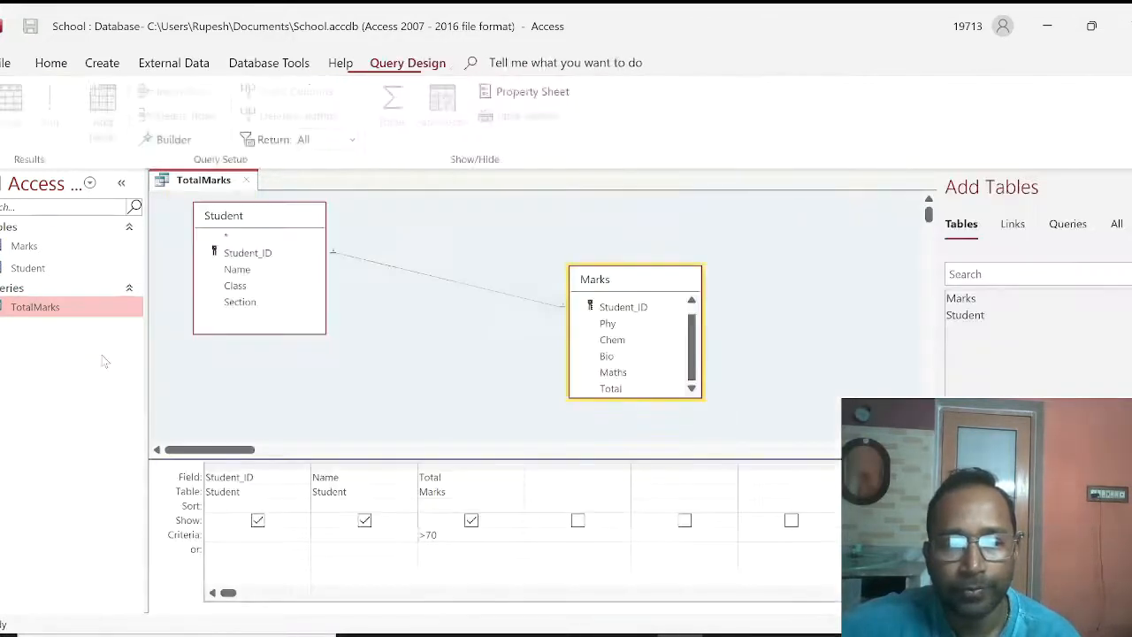
double_click(431, 535)
type("=60")
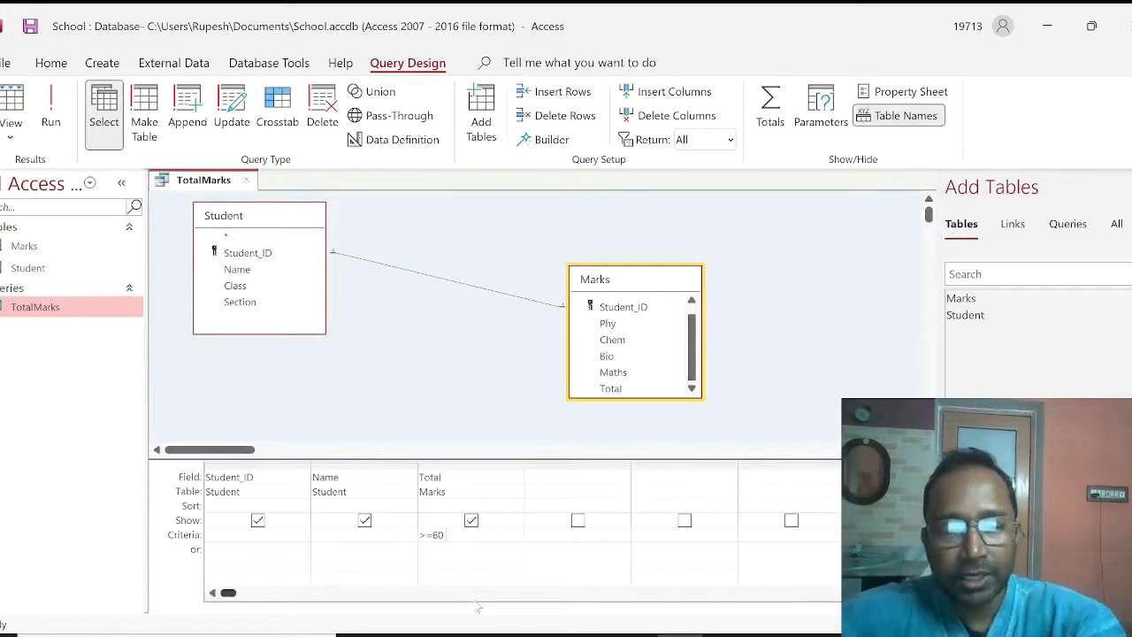
type(" and <70")
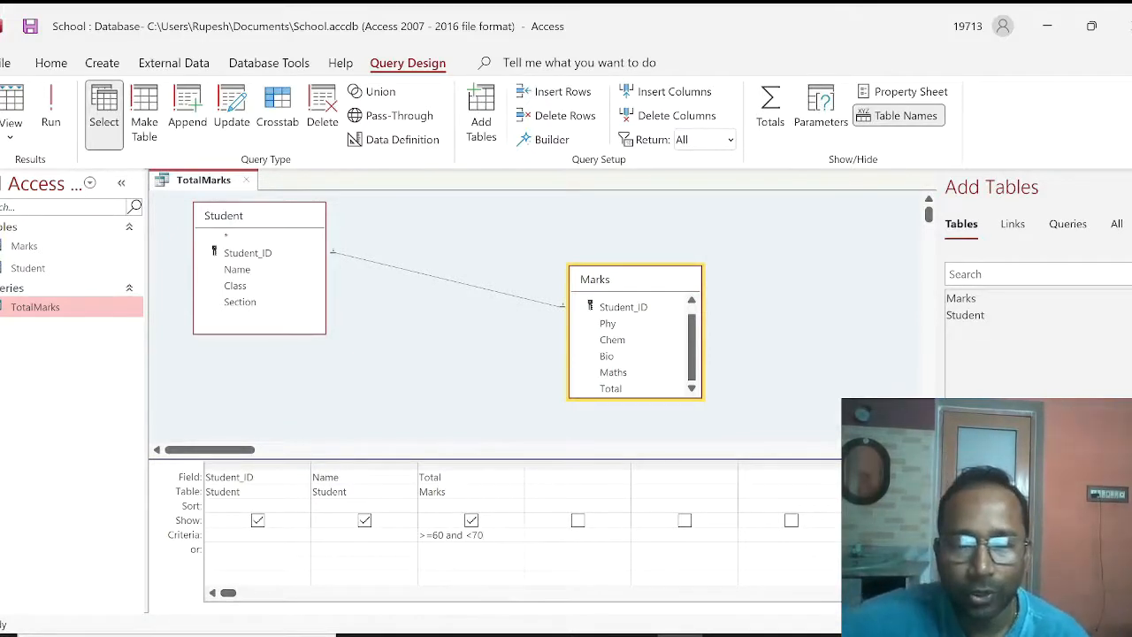
left_click(51, 106)
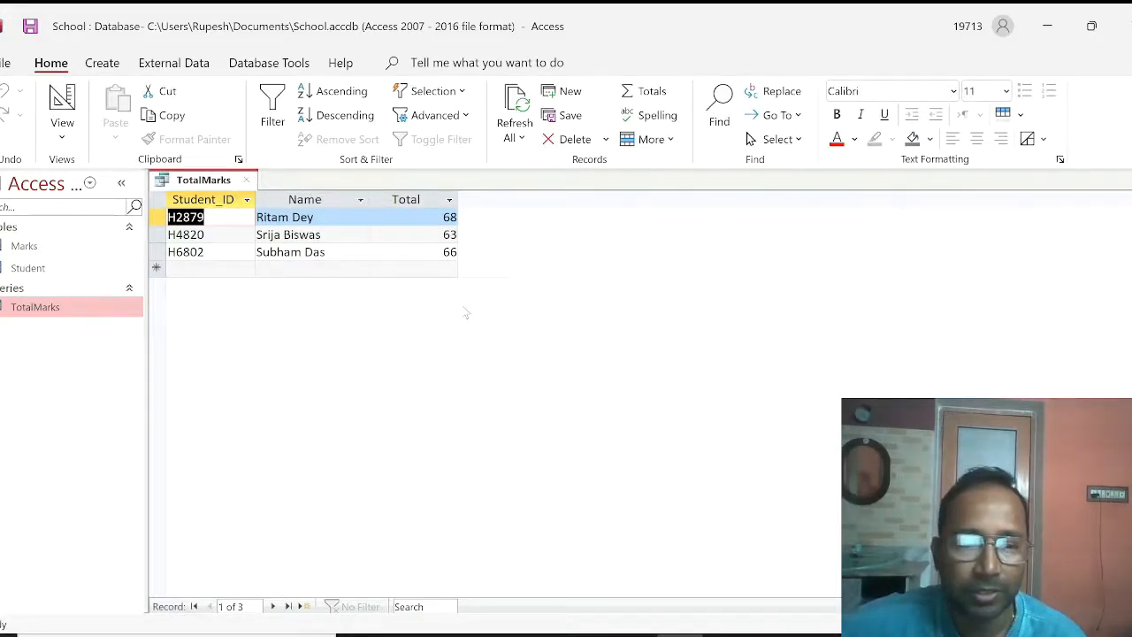
right_click(80, 310)
left_click(119, 354)
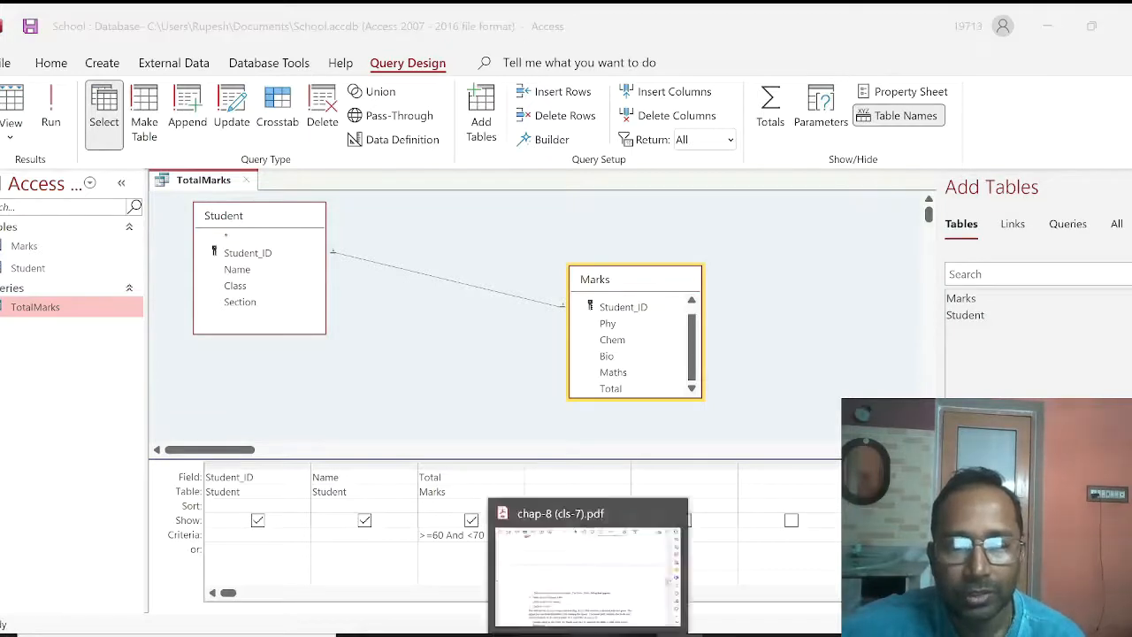
Review the query criteria and Saving a Query sections in the chap-8 (cls-7) PDF in Acrobat Reader and switch back to Access
key("alt+Tab")
scroll(492, 409, "down", 5)
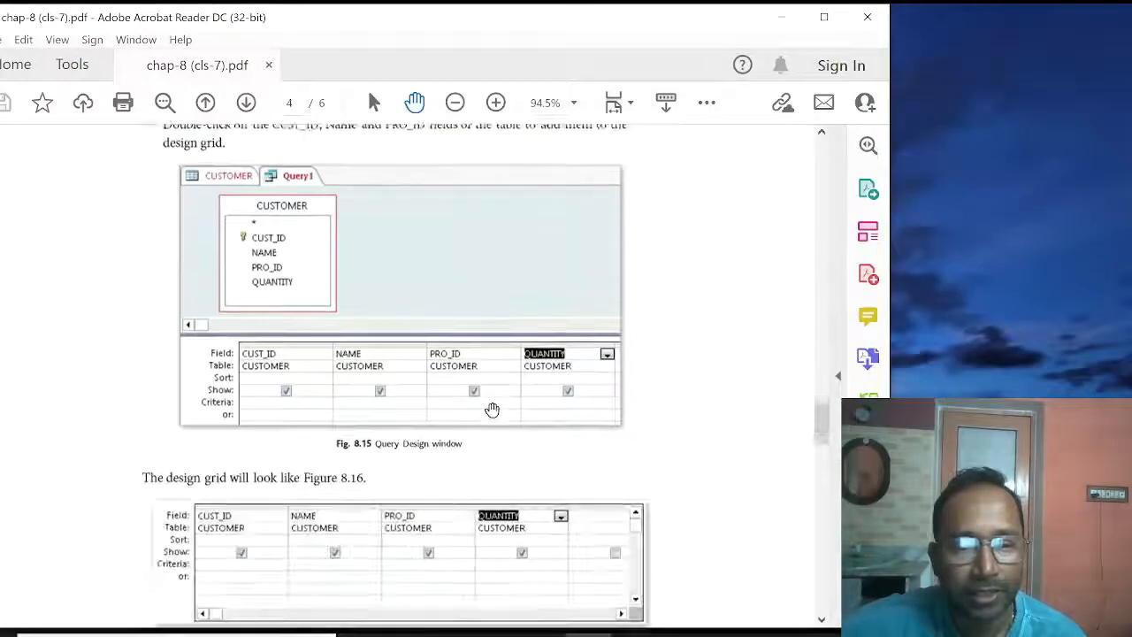
scroll(492, 410, "down", 15)
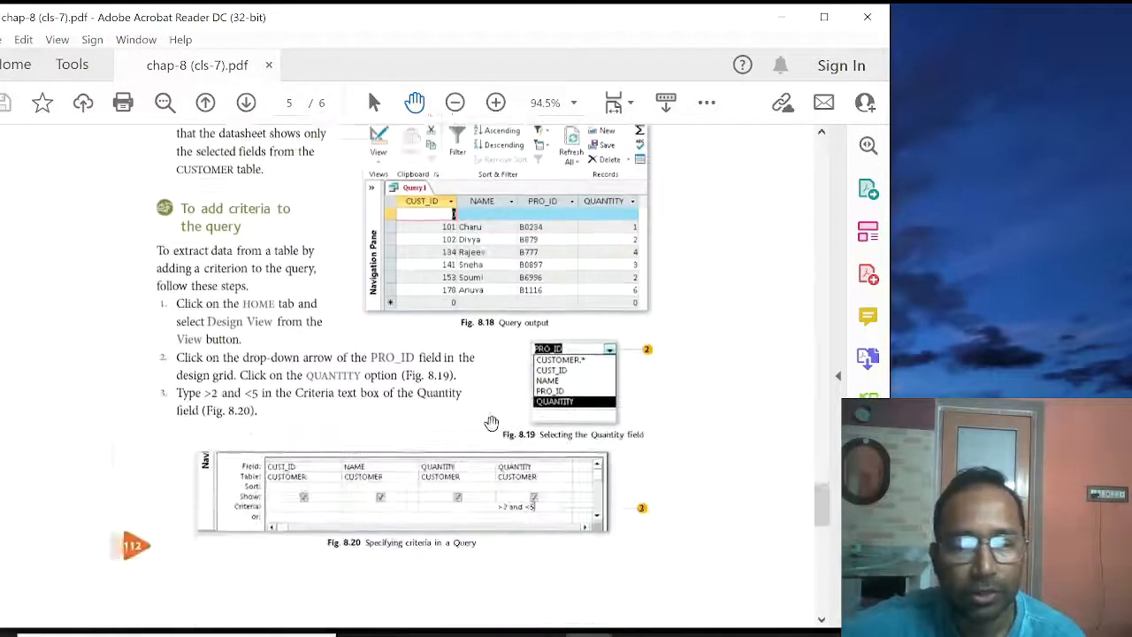
scroll(492, 423, "down", 15)
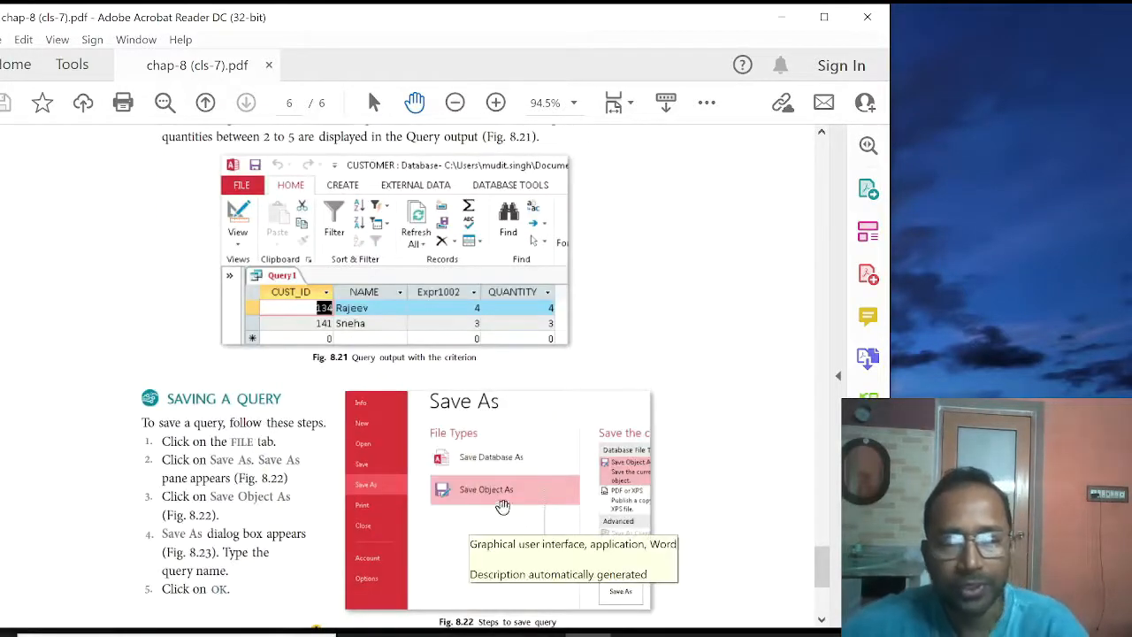
left_click(679, 635)
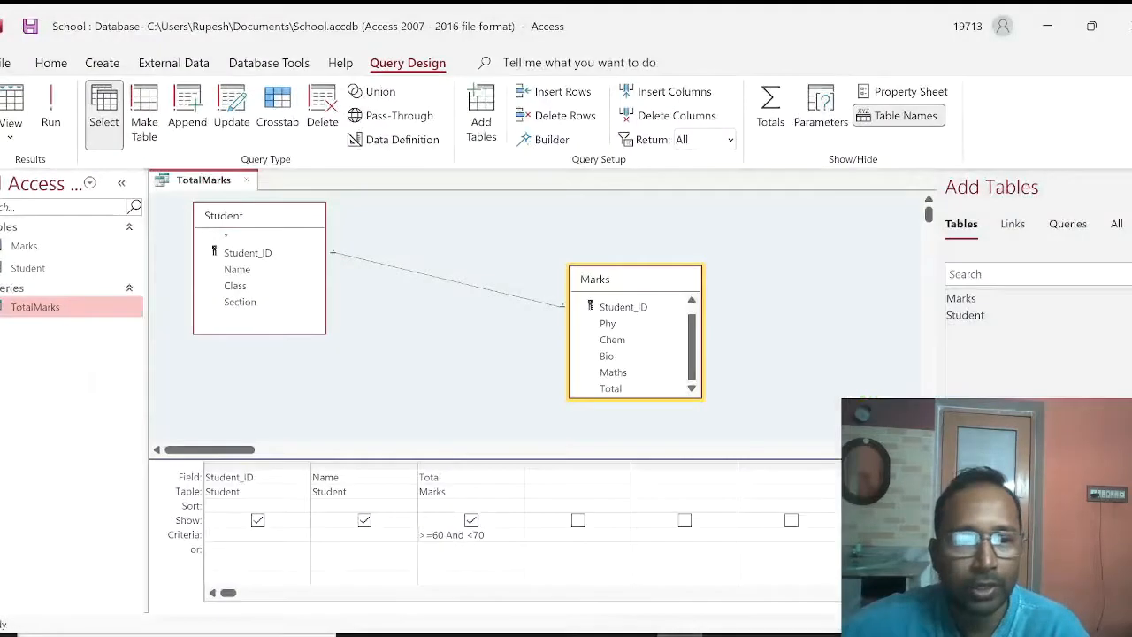
Begin saving the TotalMarks object as a new query named ttt, cancel the save, and go back to the query design
left_click(9, 63)
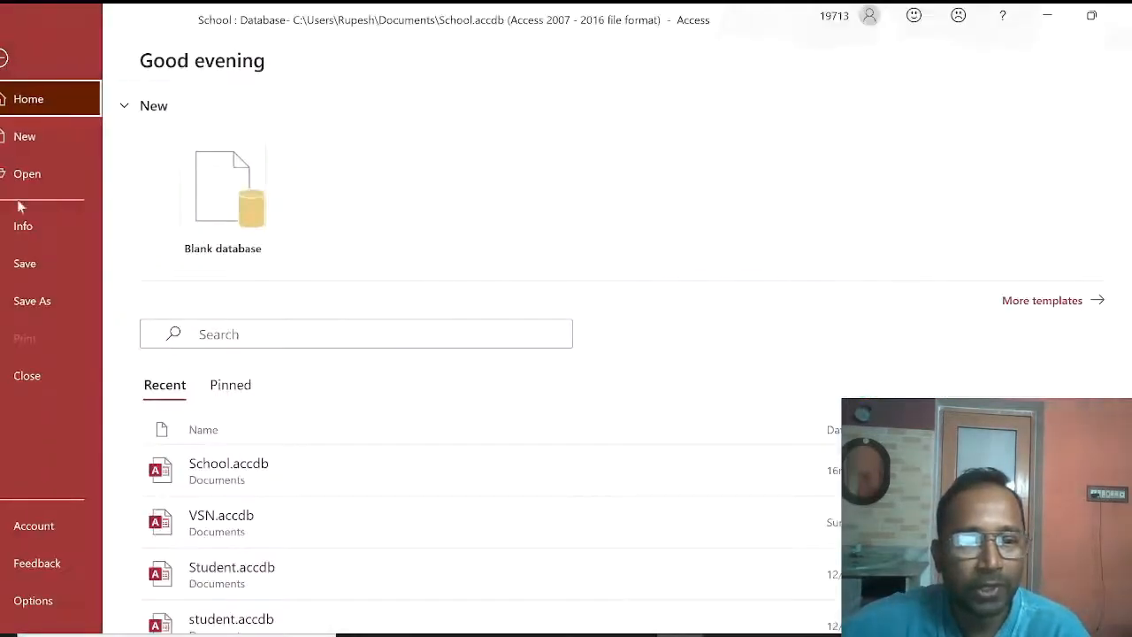
left_click(44, 302)
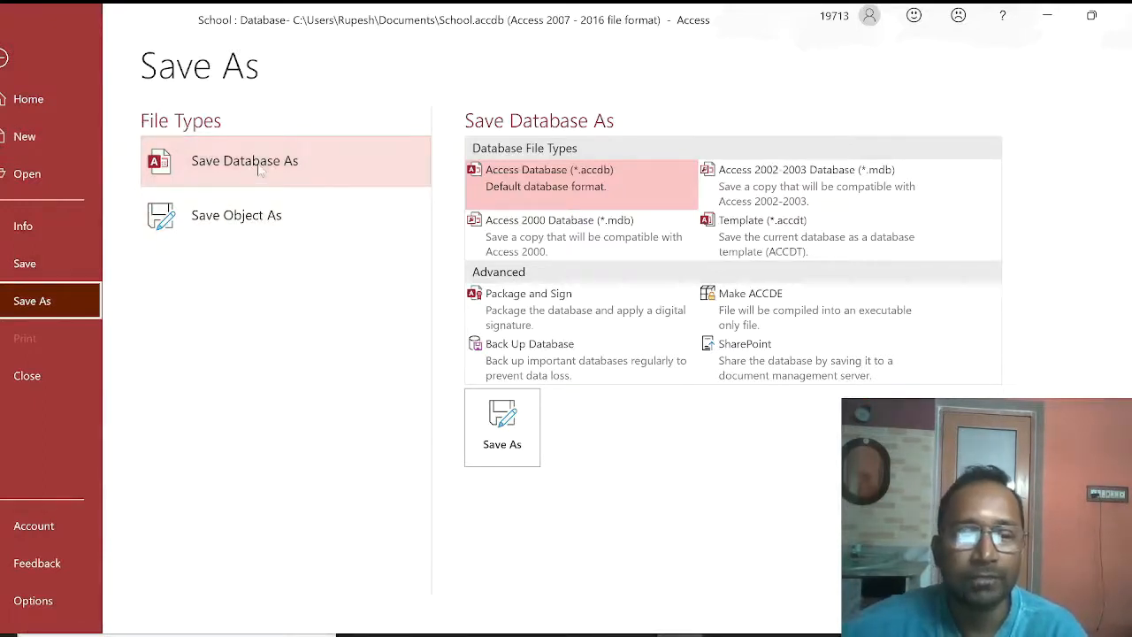
left_click(276, 226)
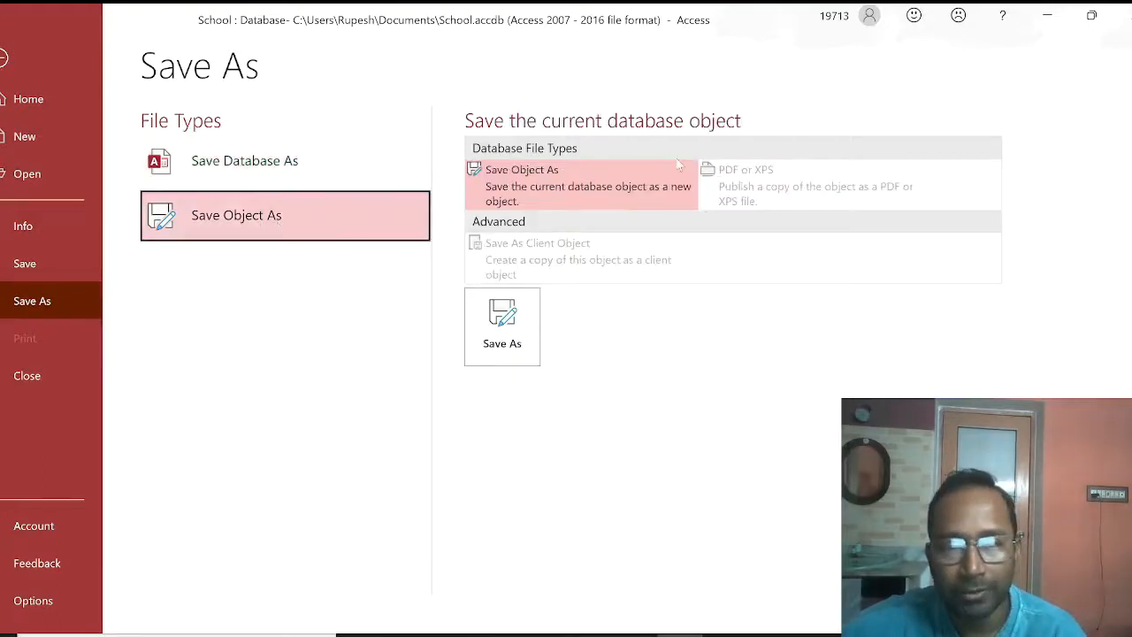
left_click(525, 350)
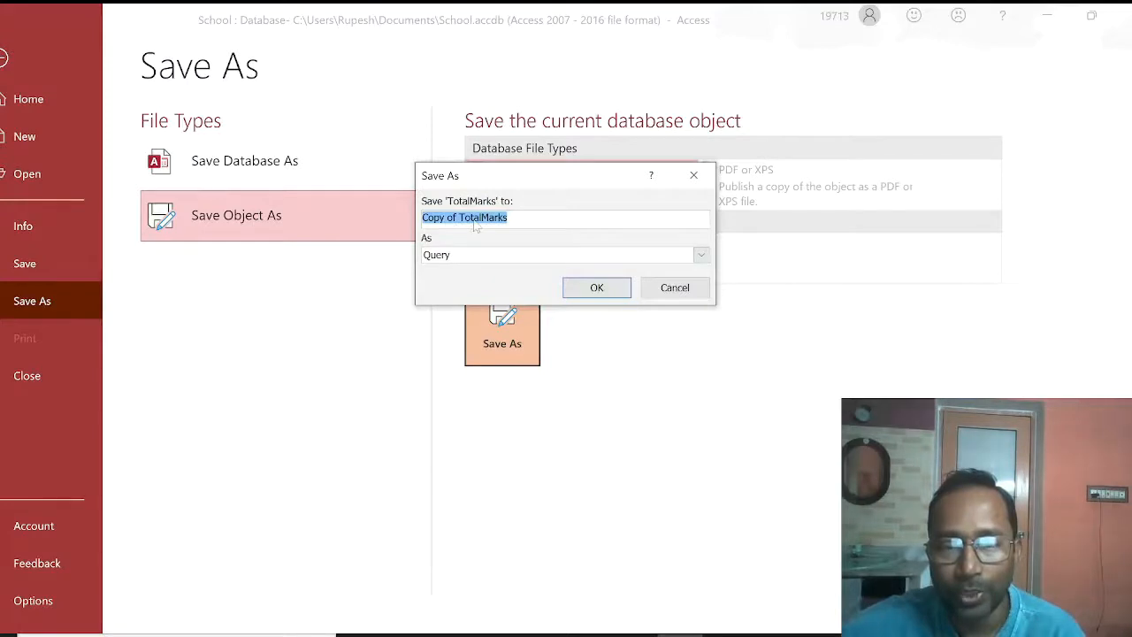
left_click(462, 256)
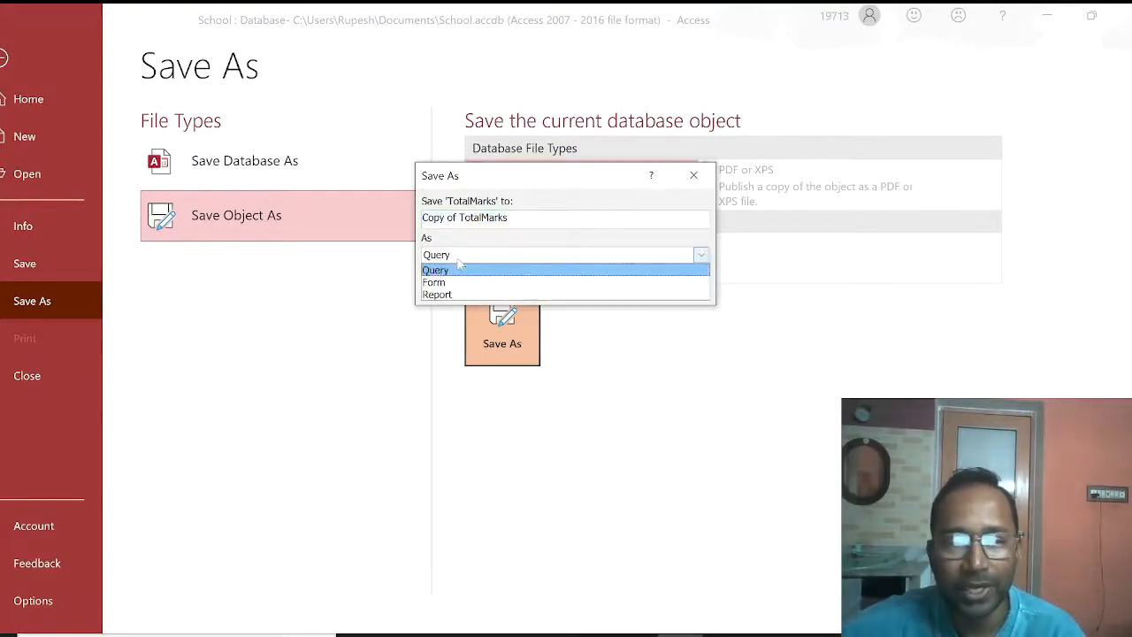
left_click(459, 262)
left_click(591, 403)
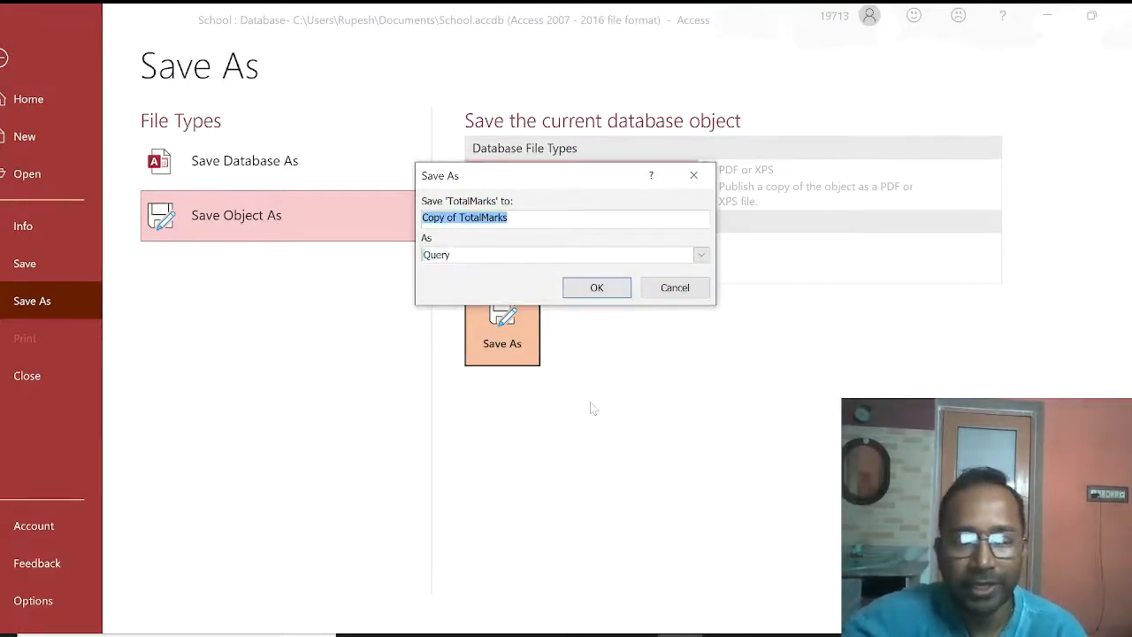
type("ttt")
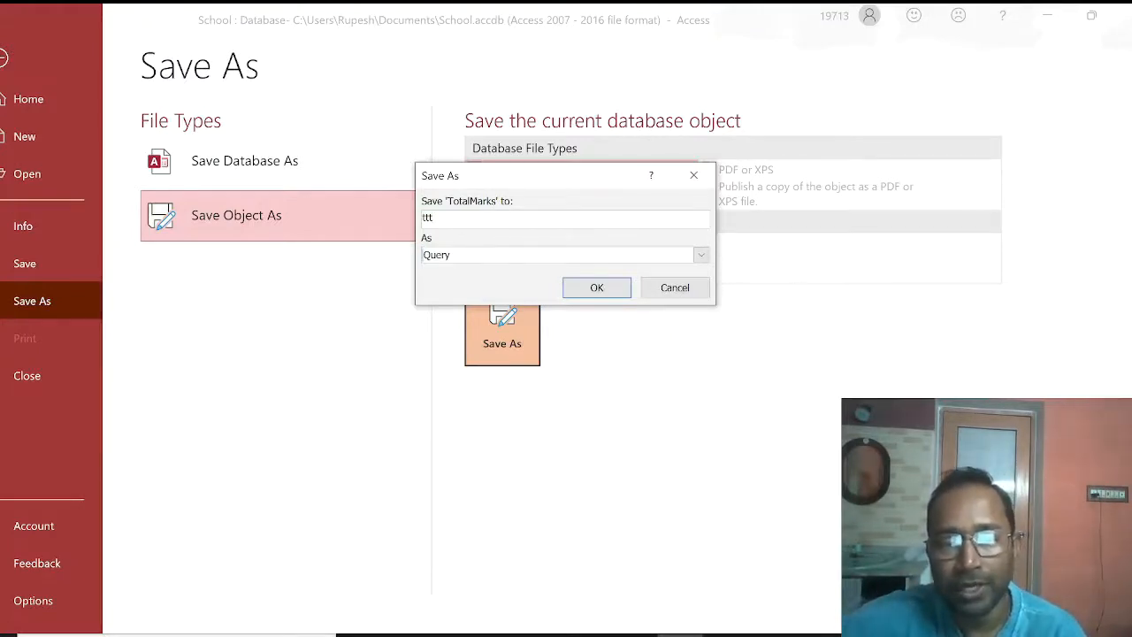
left_click(695, 296)
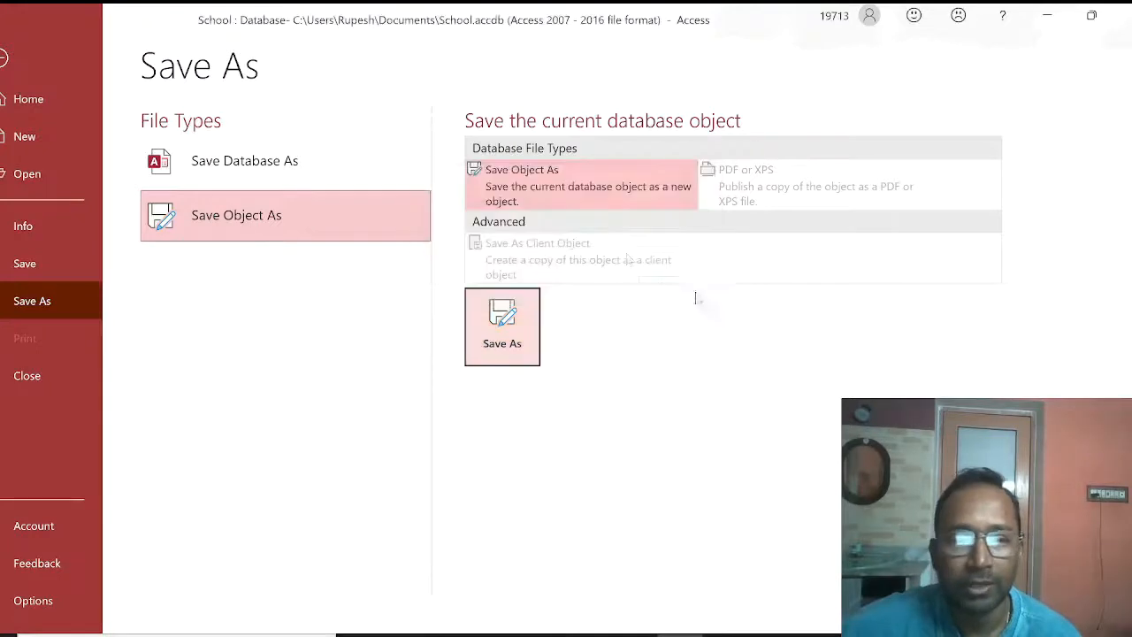
left_click(5, 57)
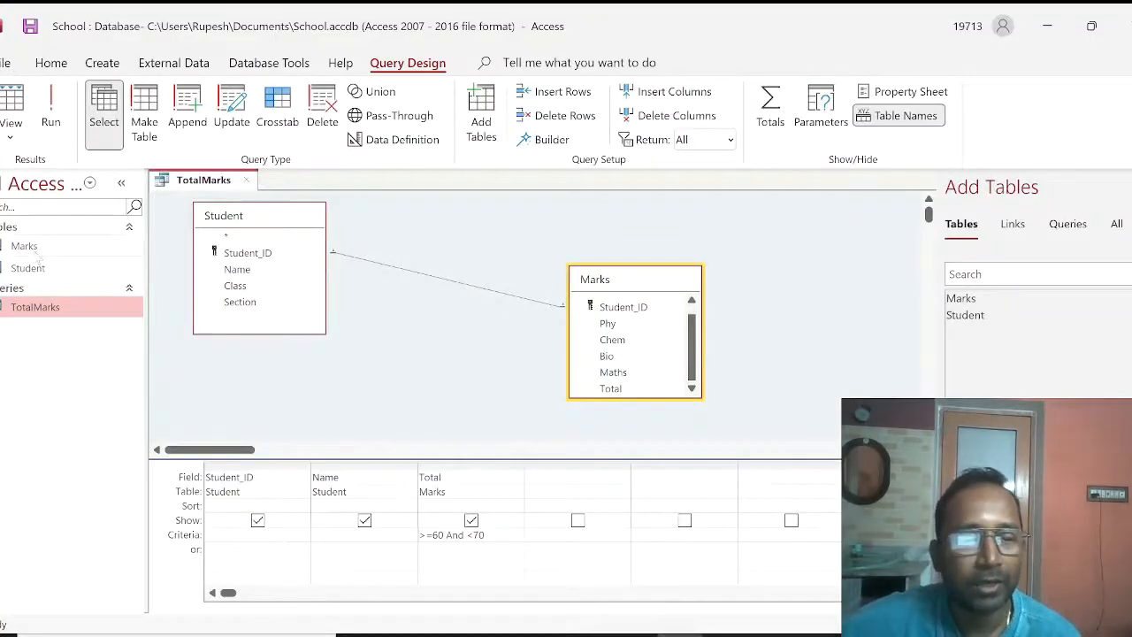